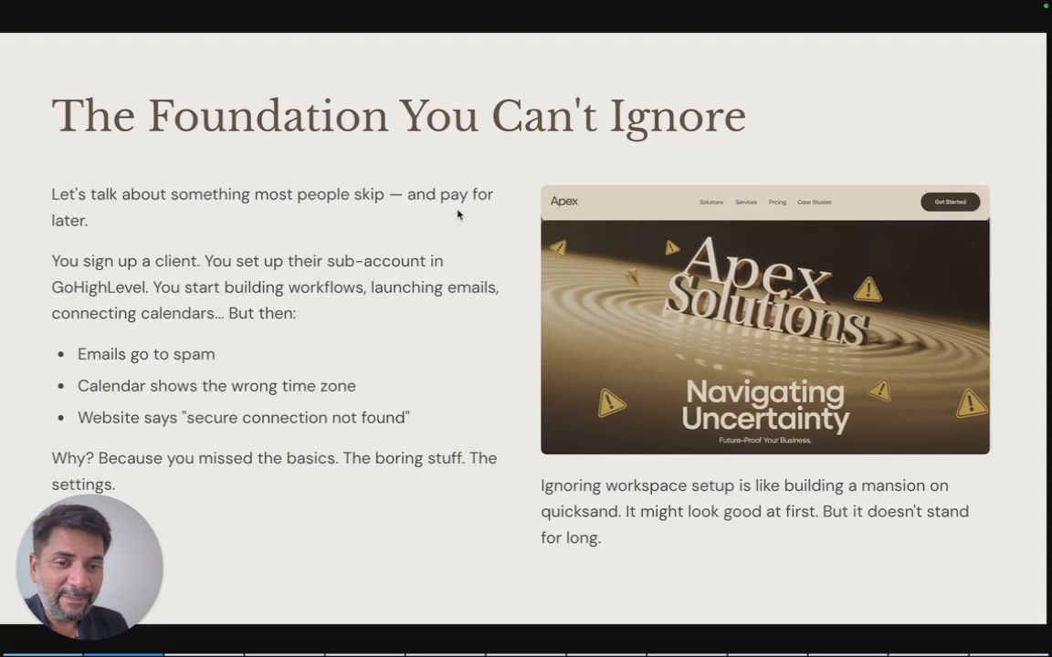
scroll(304, 353, down, 4)
scroll(304, 352, down, 3)
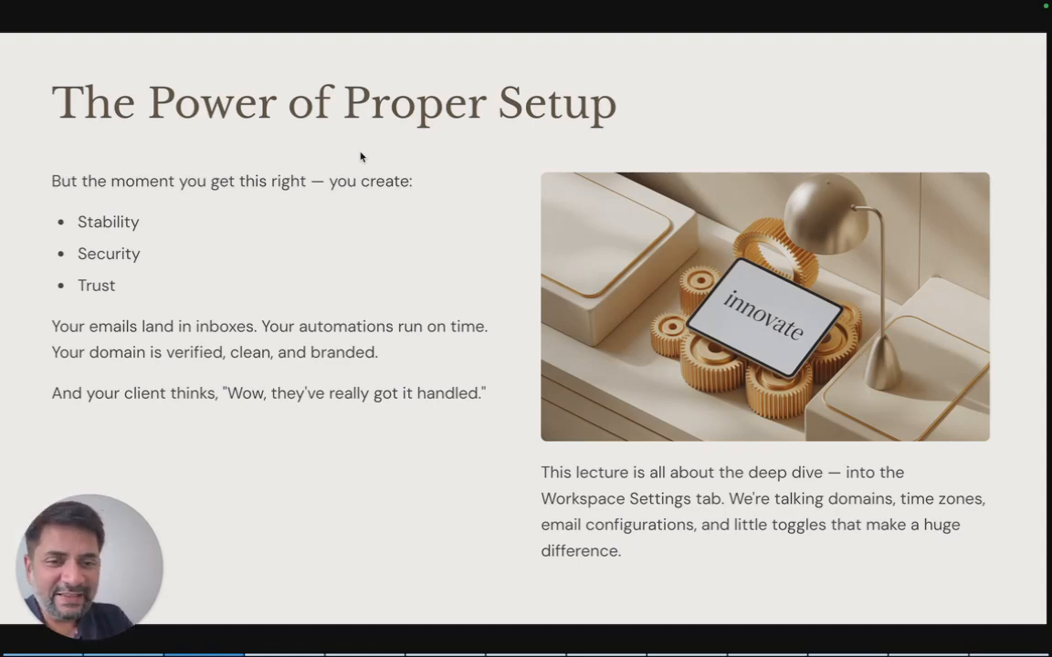
key(Right)
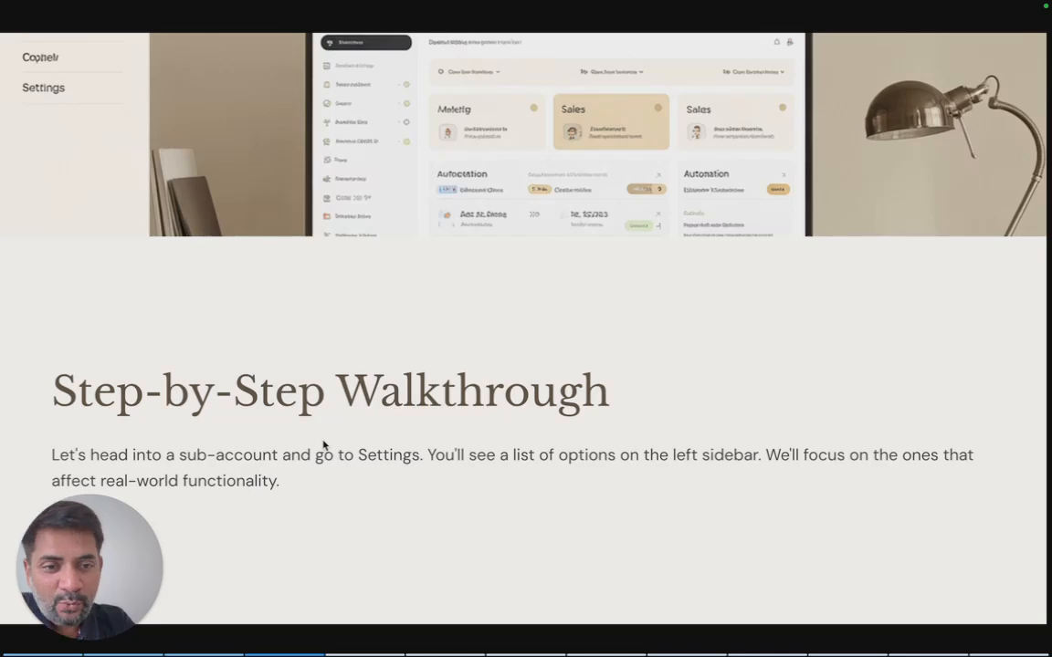
Switch to Firefox and open the sub-account's Business Profile settings.
mouse_move(387, 648)
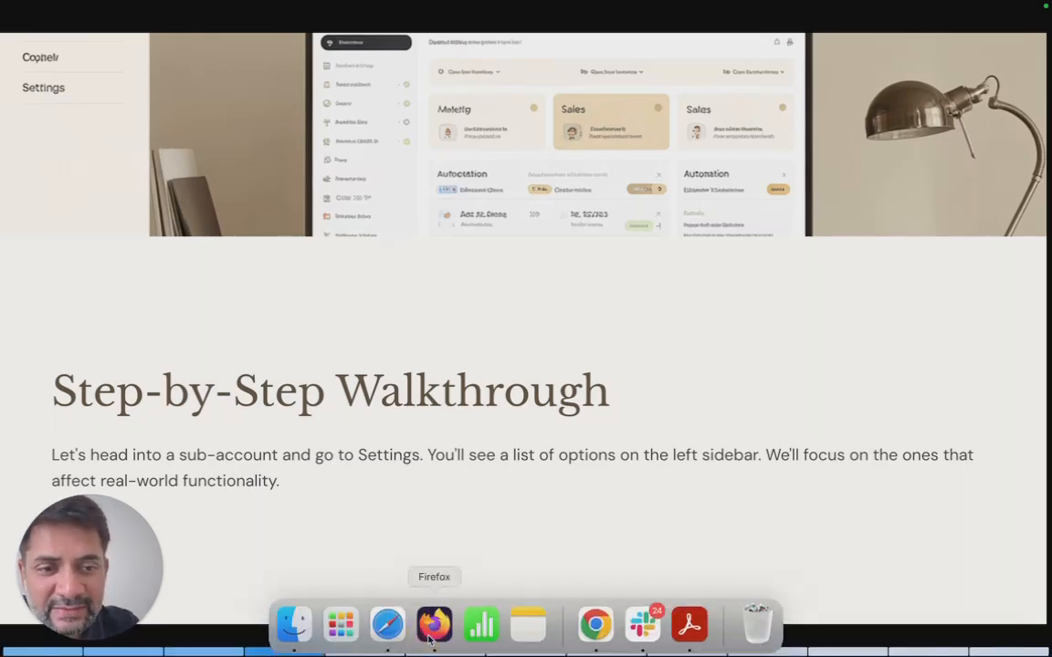
click(433, 630)
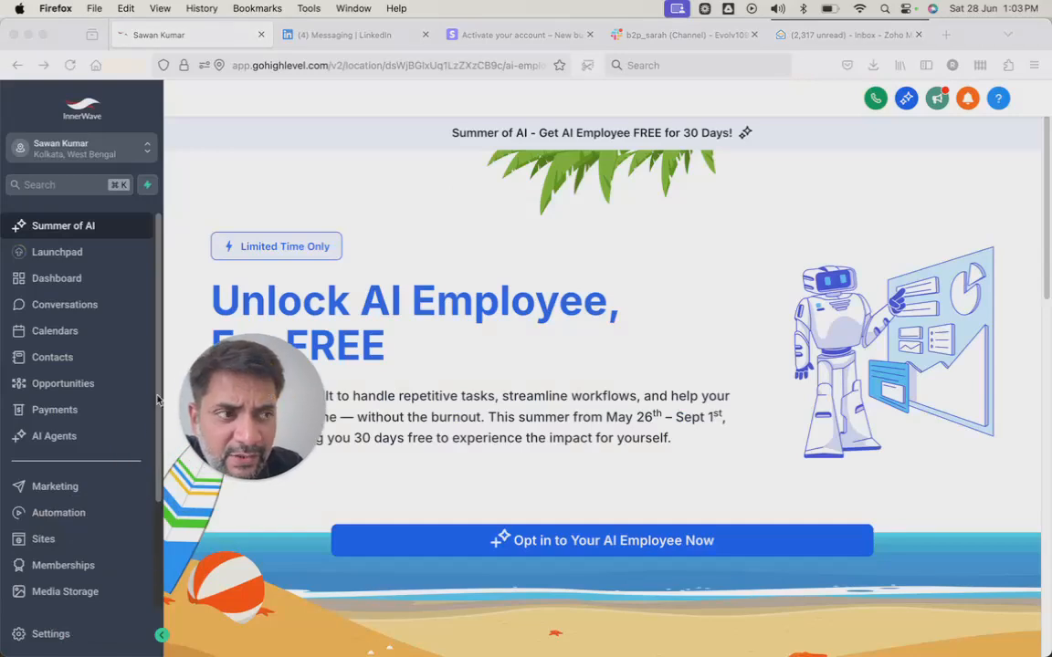
scroll(157, 399, down, 3)
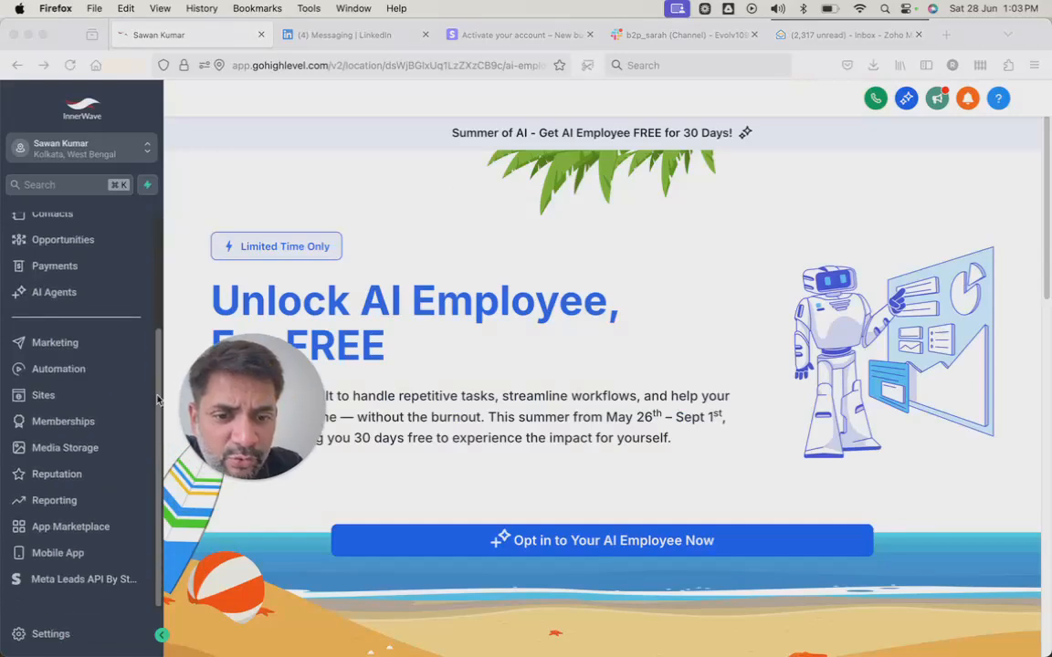
click(66, 637)
click(46, 633)
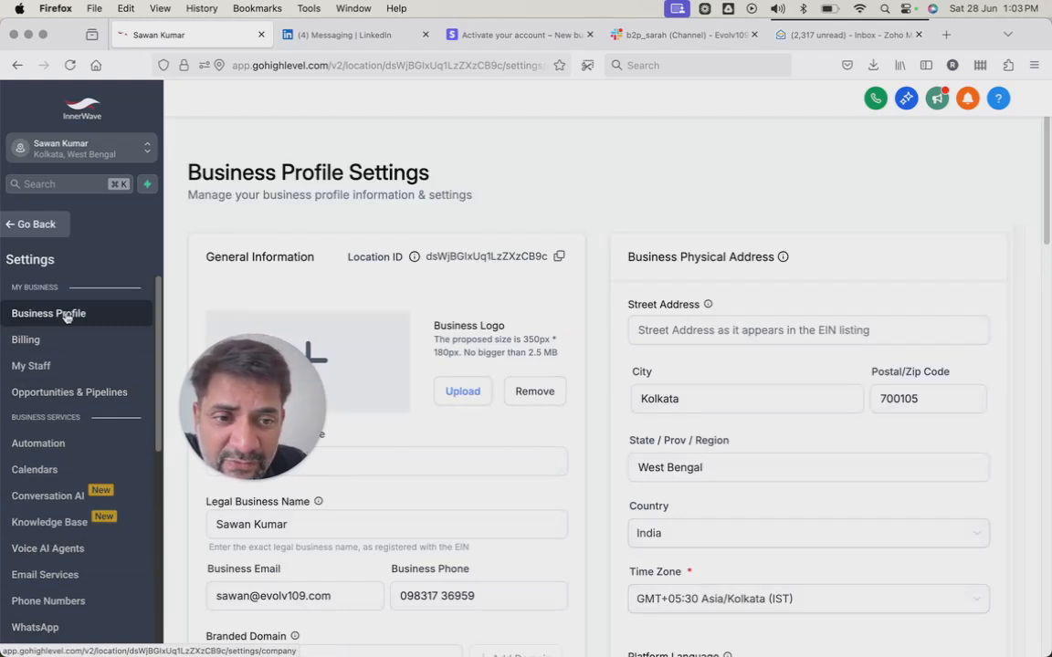
Examine the business profile's general information, branded domain, website, physical address, time zone and language fields.
drag(252, 404, 91, 128)
scroll(358, 332, down, 2)
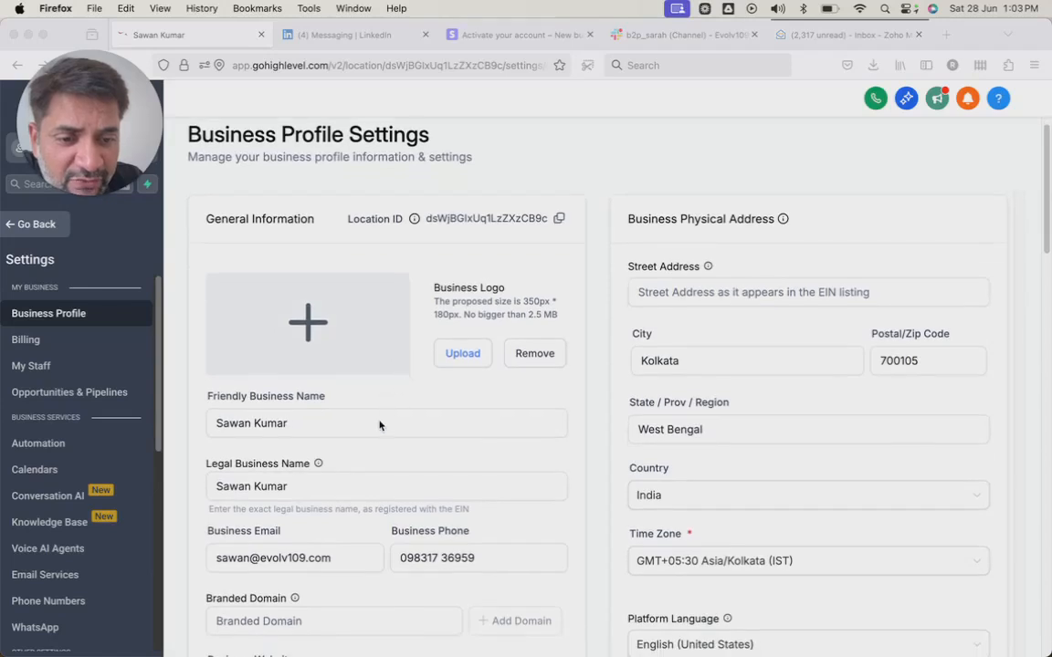
scroll(374, 429, down, 5)
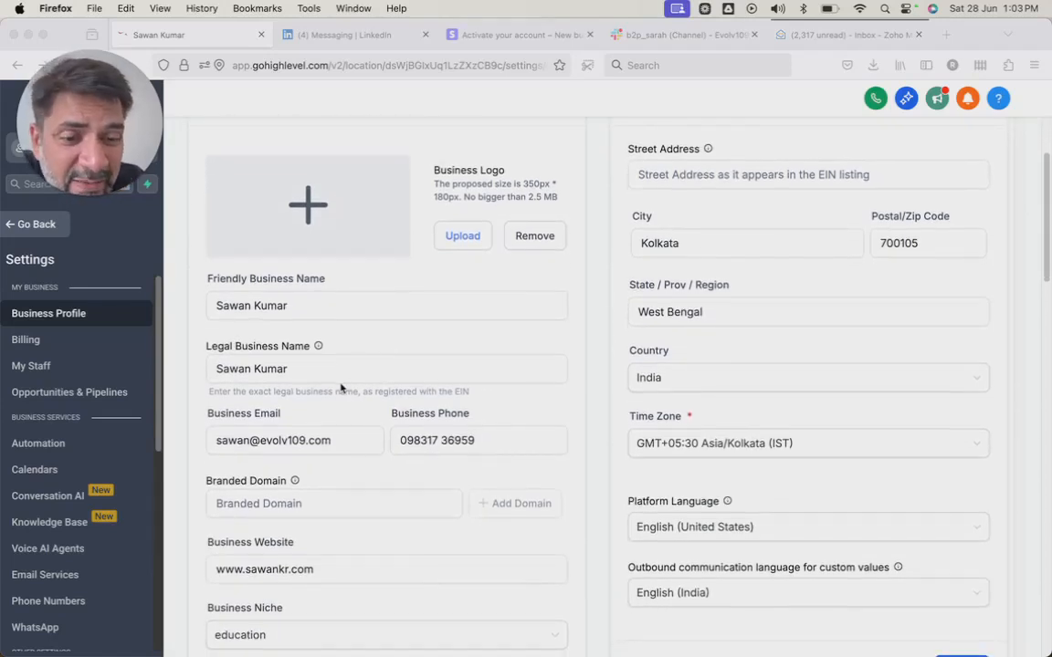
scroll(329, 388, down, 2)
scroll(402, 416, down, 3)
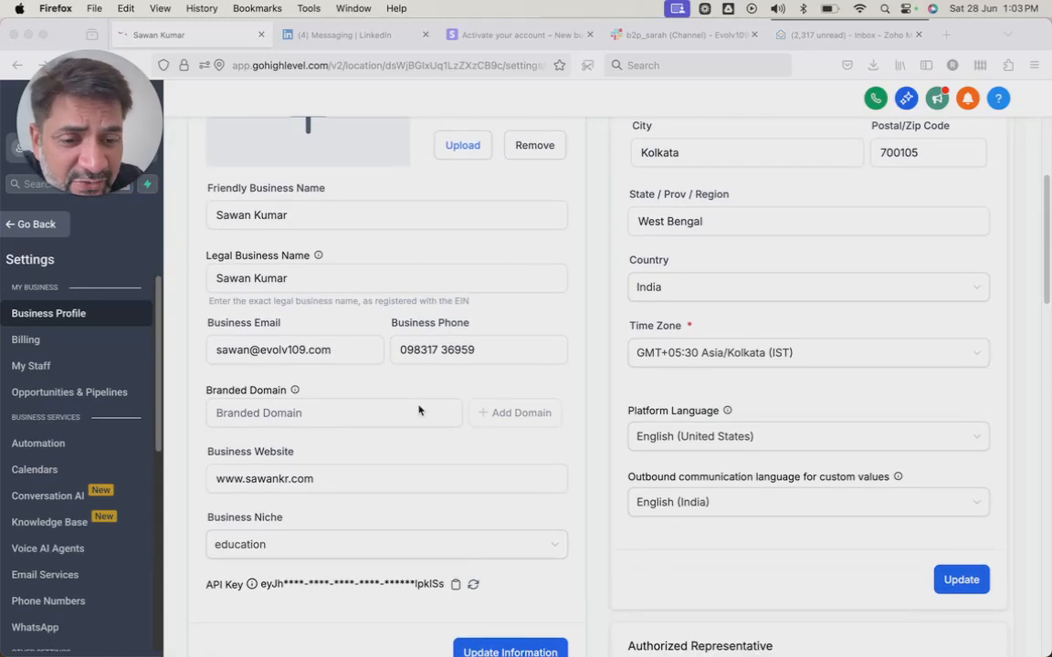
click(402, 413)
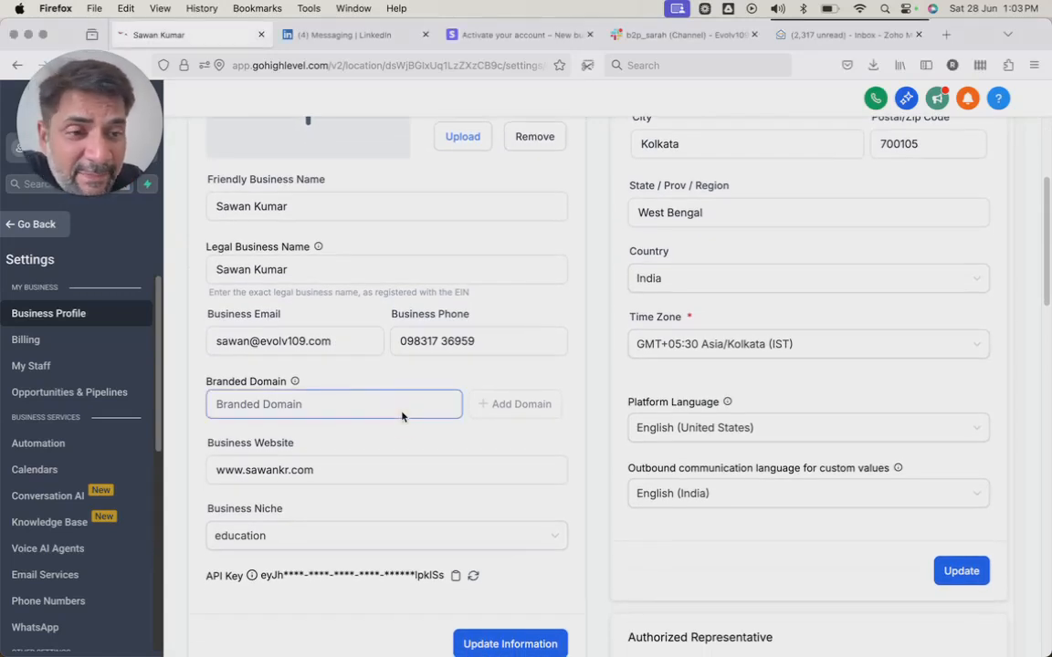
scroll(680, 373, up, 8)
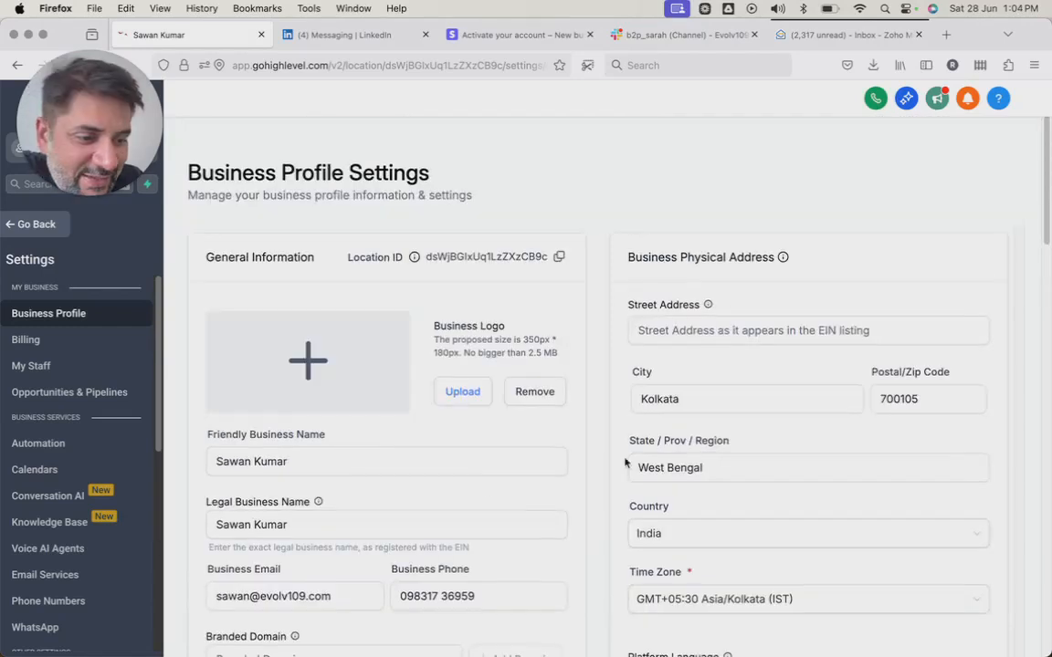
scroll(680, 347, down, 3)
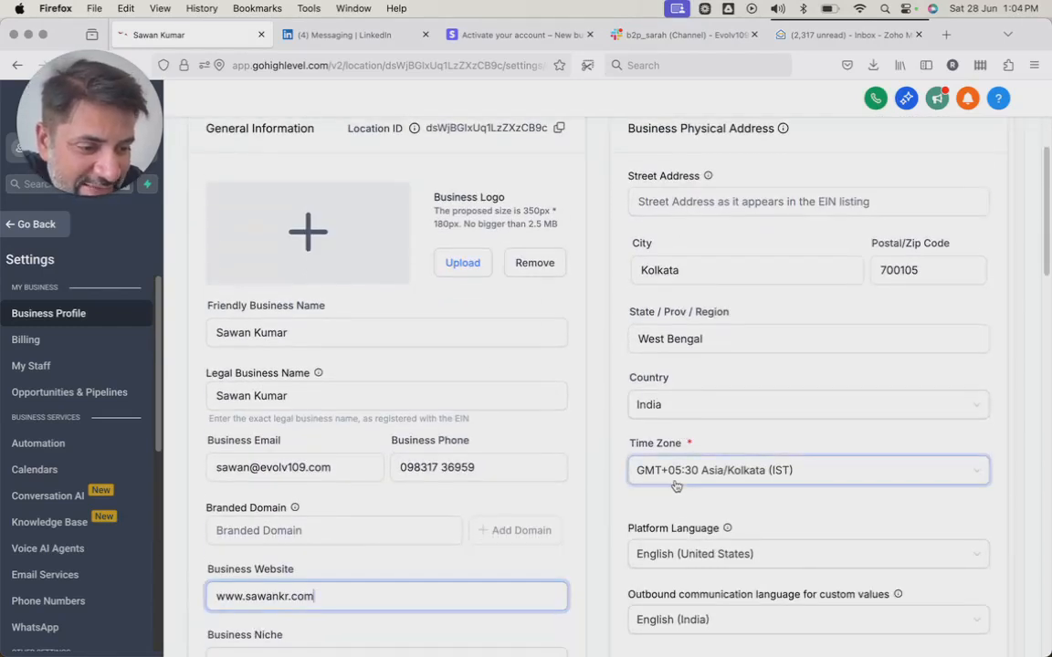
scroll(675, 488, down, 1)
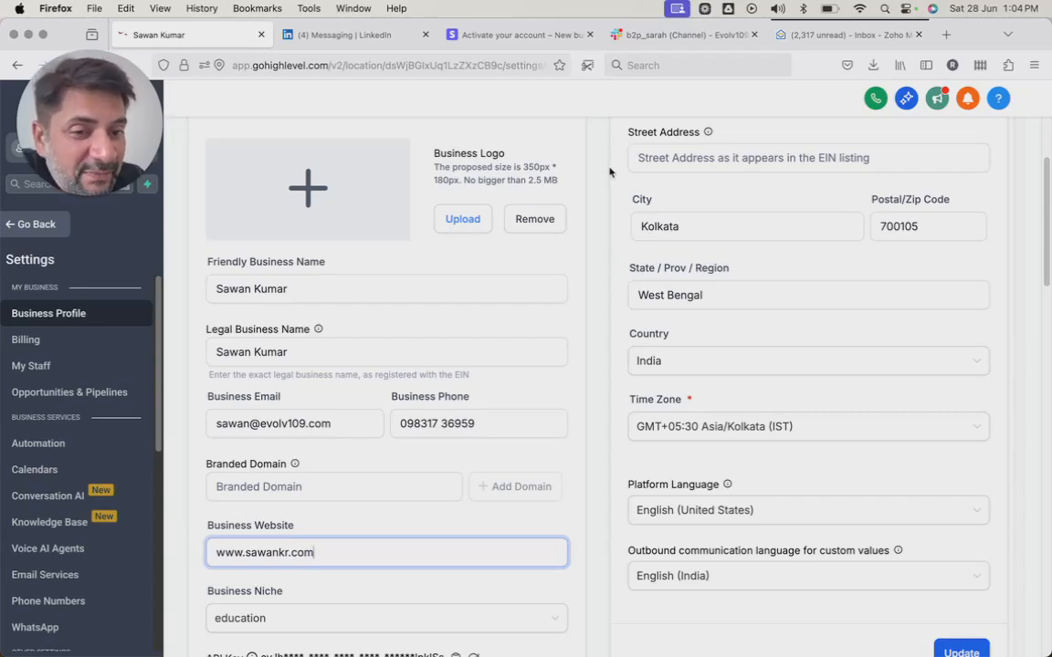
scroll(532, 397, down, 2)
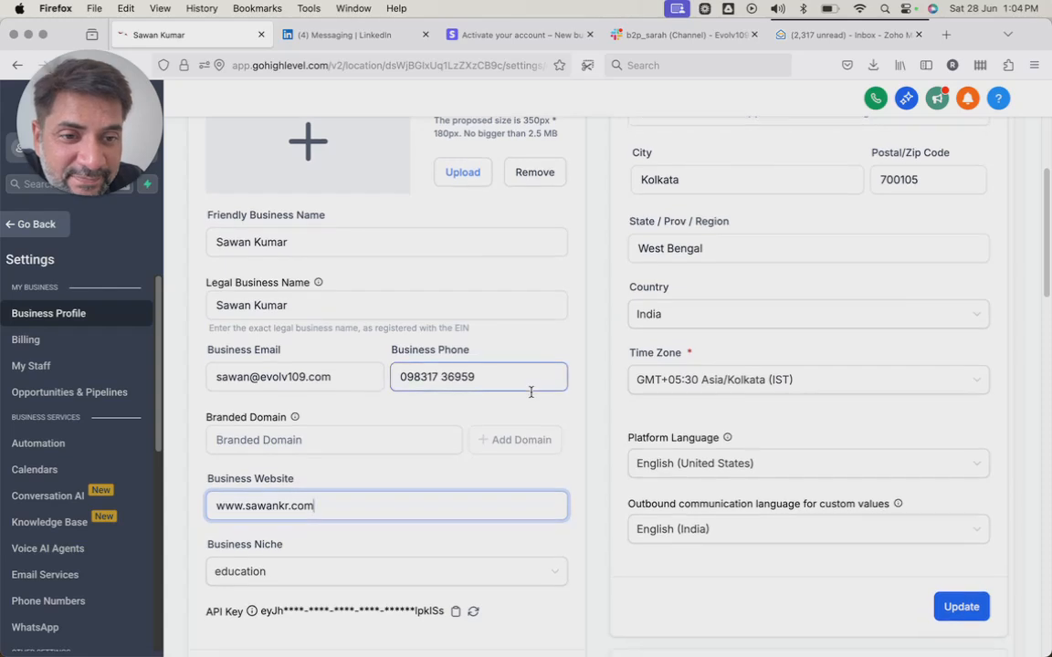
scroll(532, 397, down, 6)
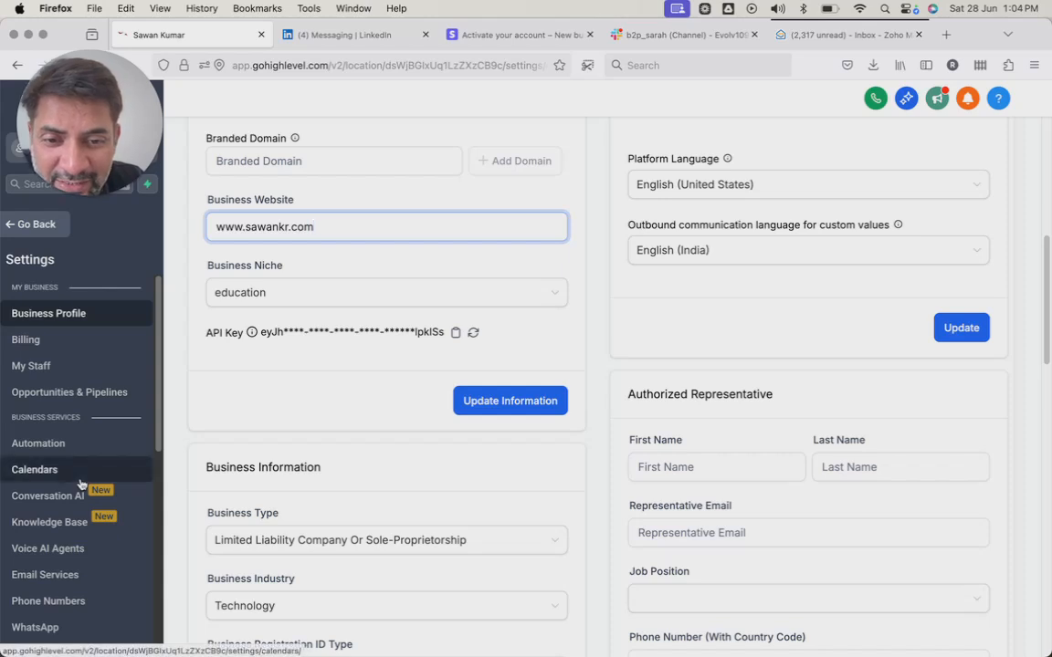
Open the Domains settings and start connecting a domain for Funnel/Website/Store/Blog/Webinar.
scroll(63, 436, down, 3)
scroll(63, 429, down, 5)
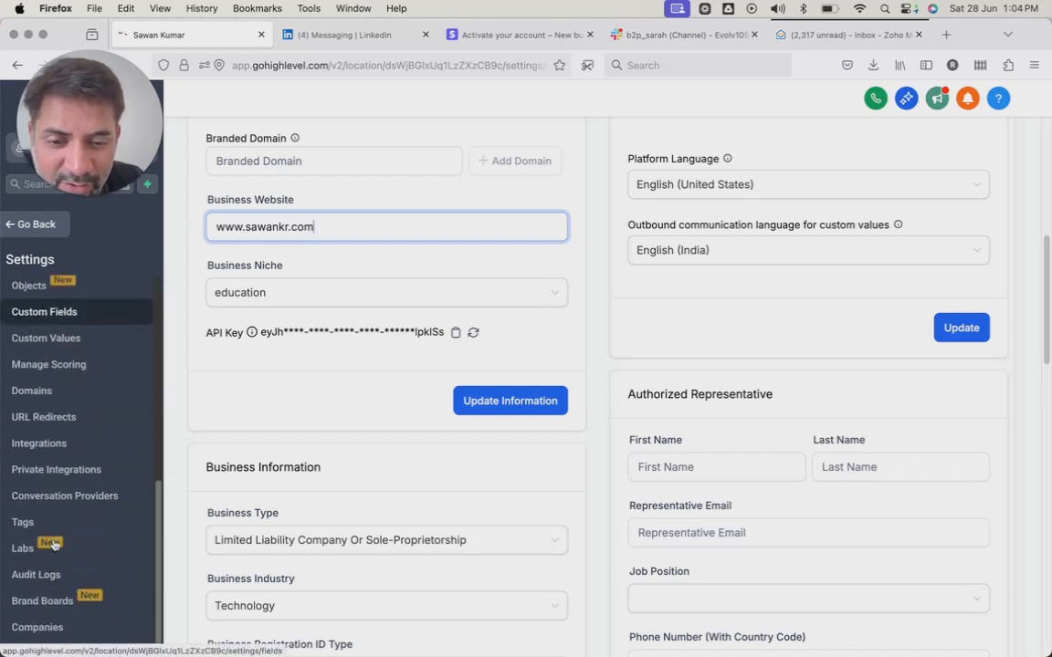
click(63, 406)
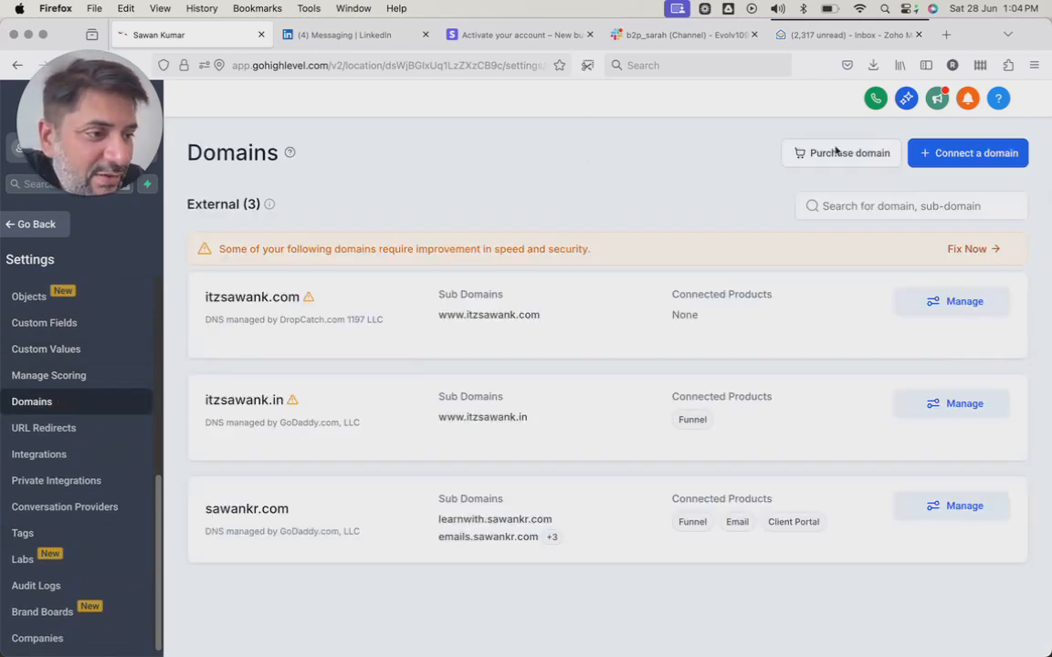
click(946, 153)
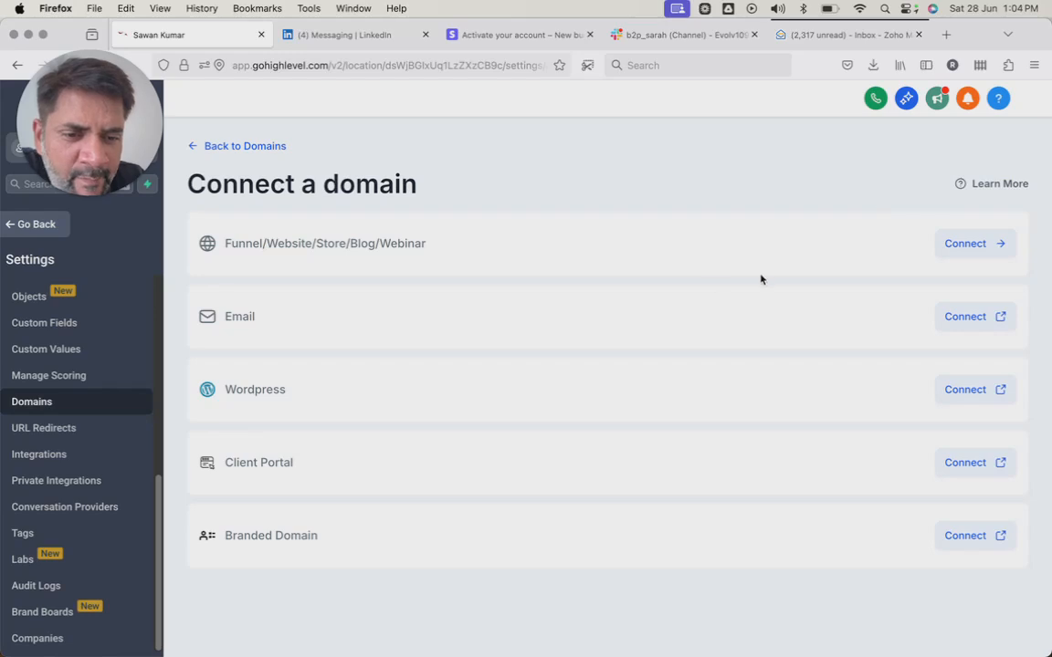
drag(646, 89, 625, 293)
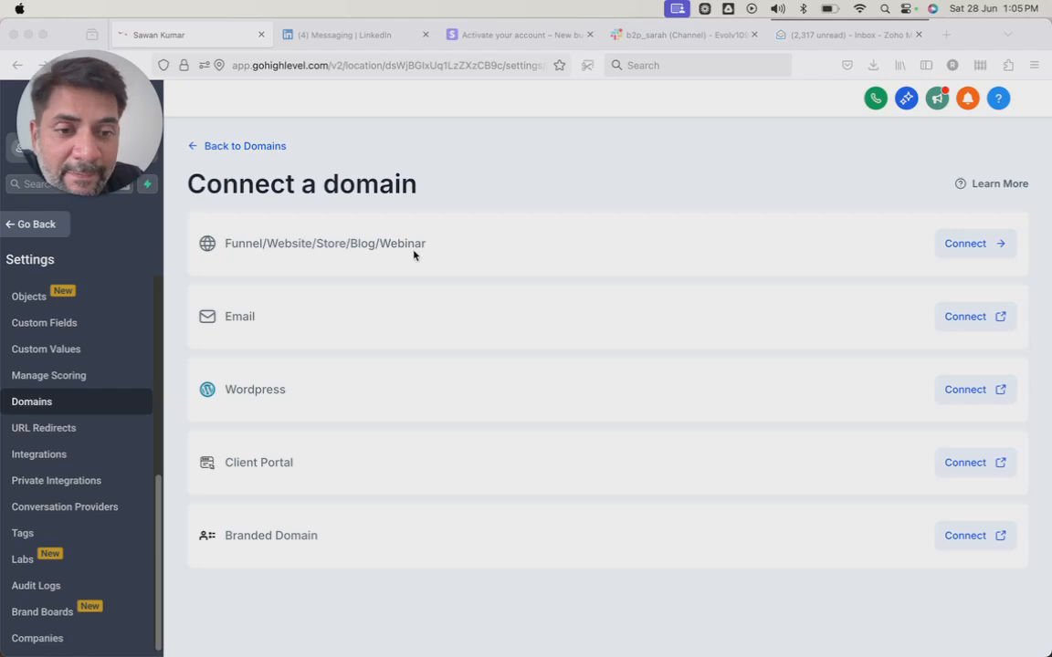
click(963, 244)
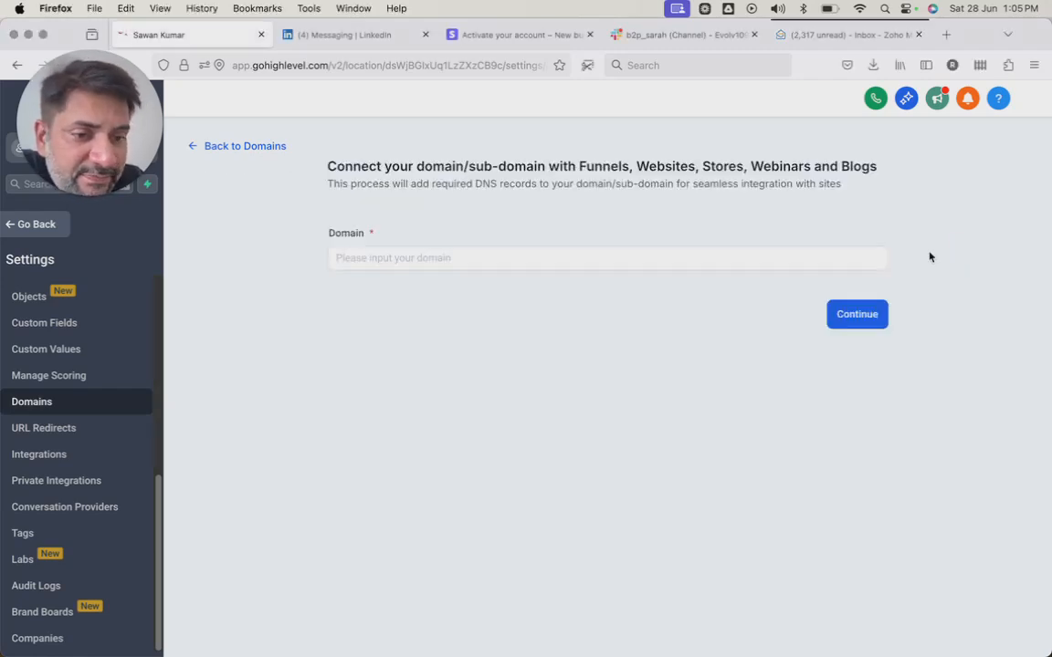
click(526, 259)
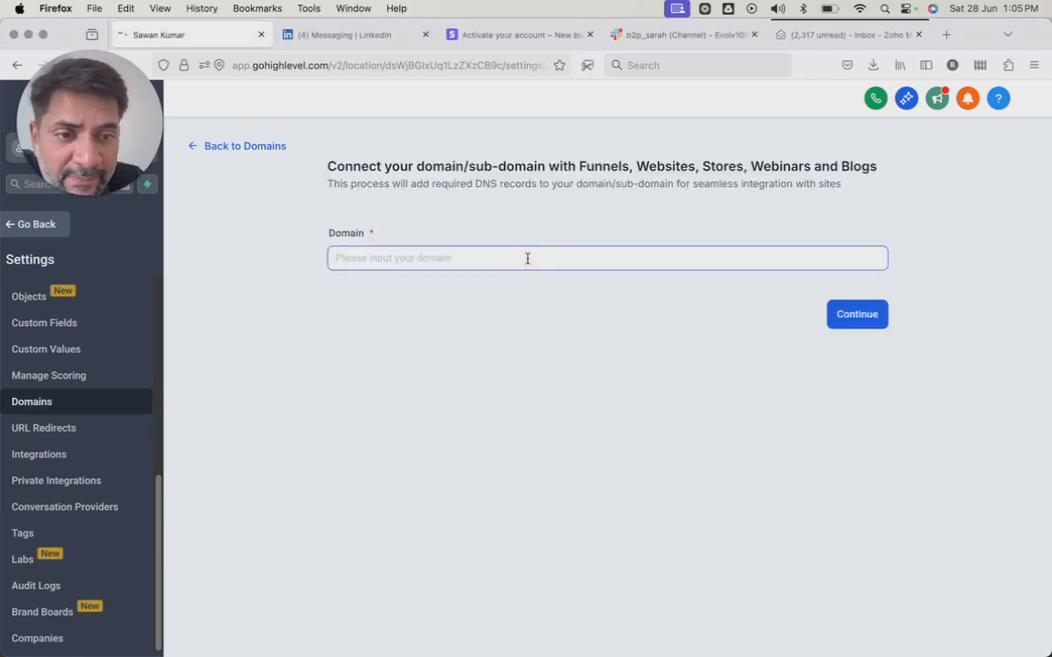
text(www.yourclientdoain)
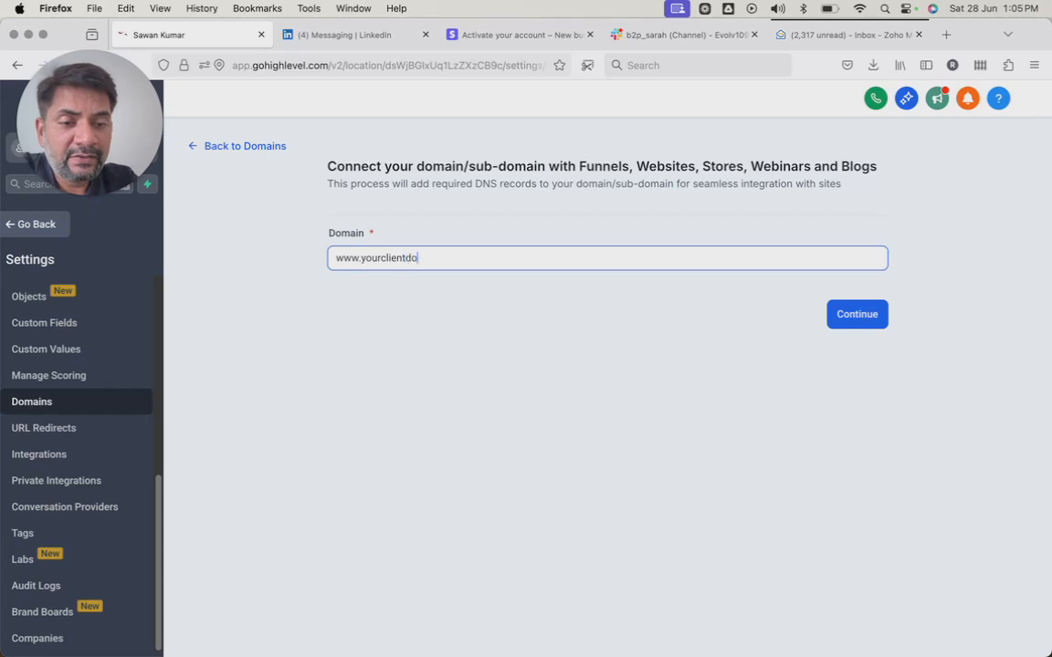
key(BackSpace)
key(BackSpace)
key(BackSpace)
text(main.com)
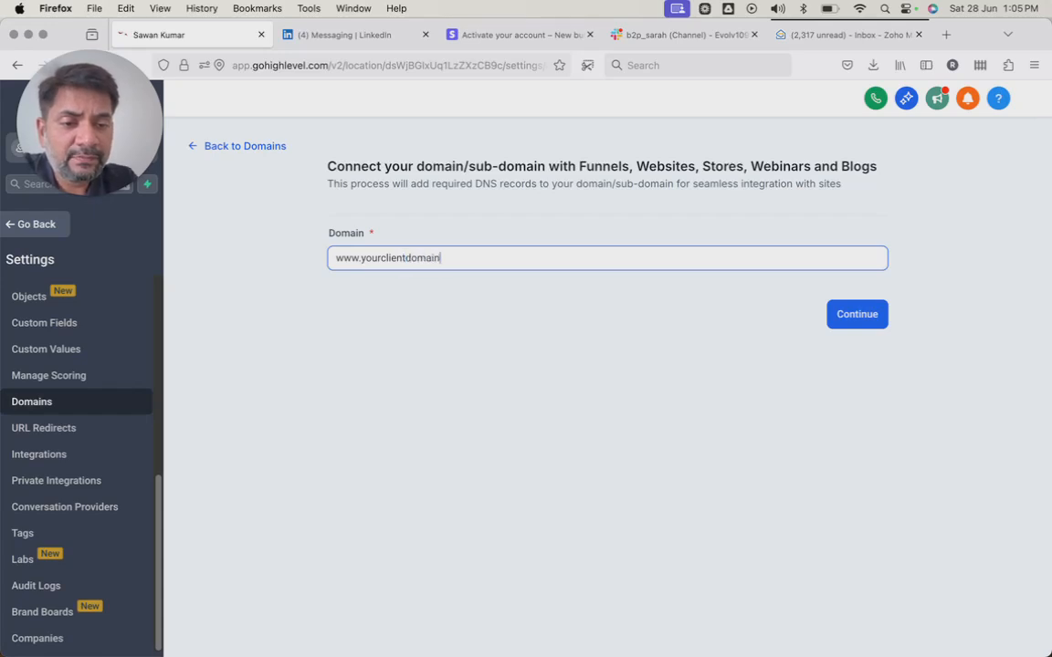
click(863, 316)
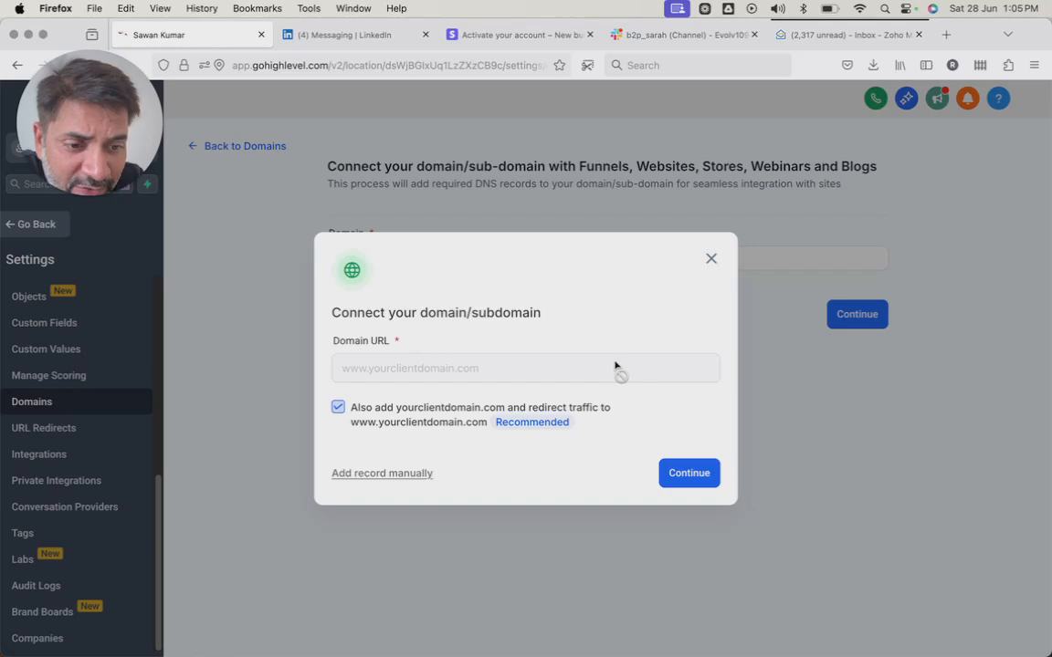
Examine the A and CNAME records required for manual domain setup, and close the connection dialog.
click(399, 474)
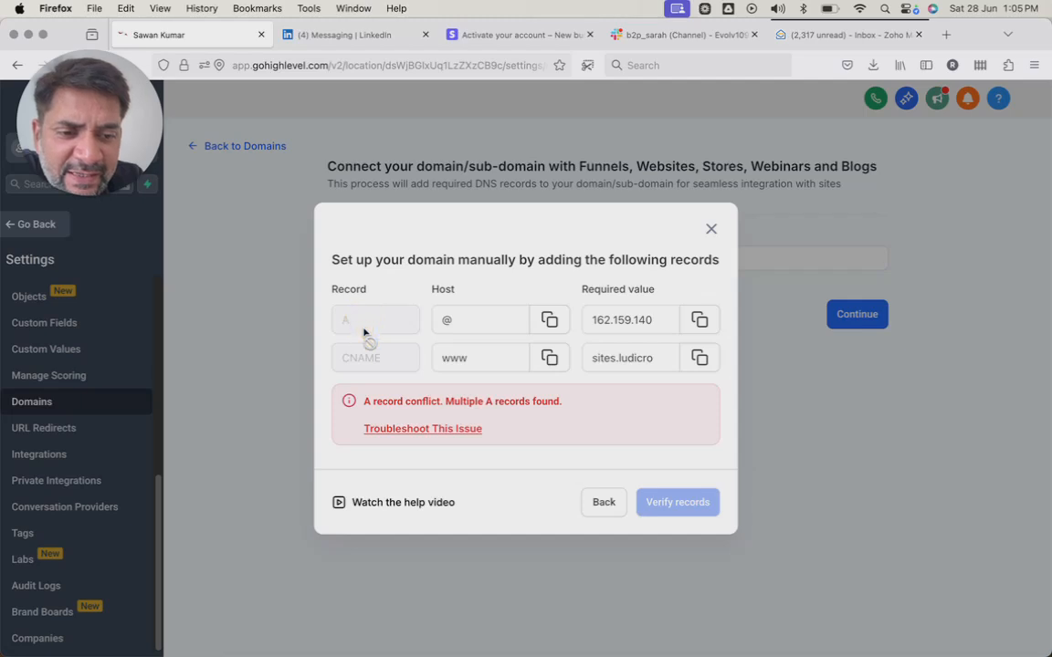
click(455, 314)
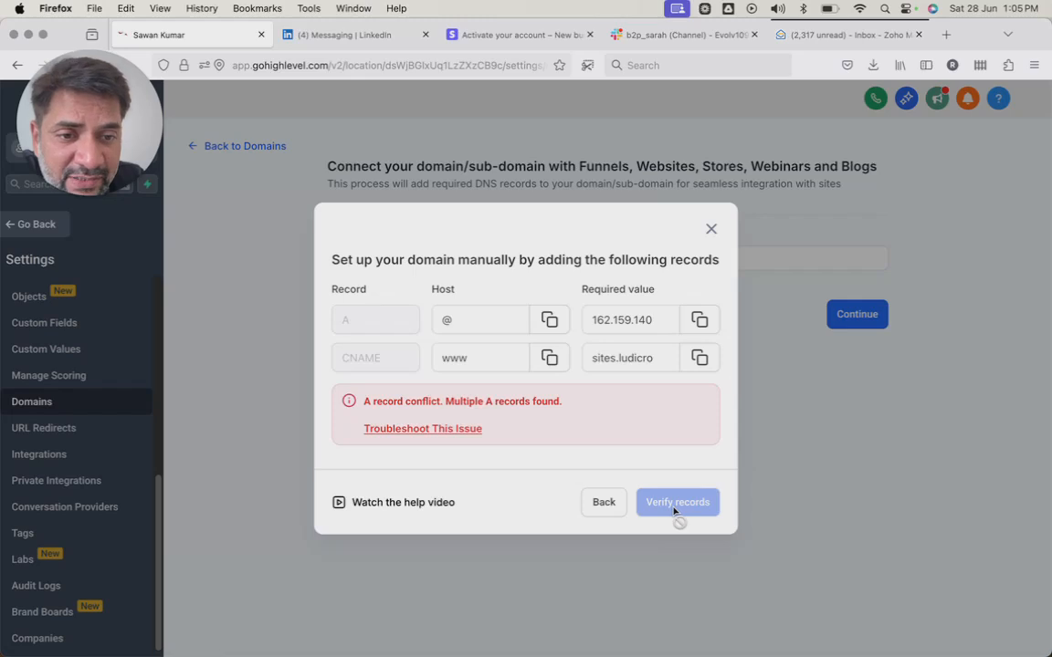
click(607, 503)
click(709, 257)
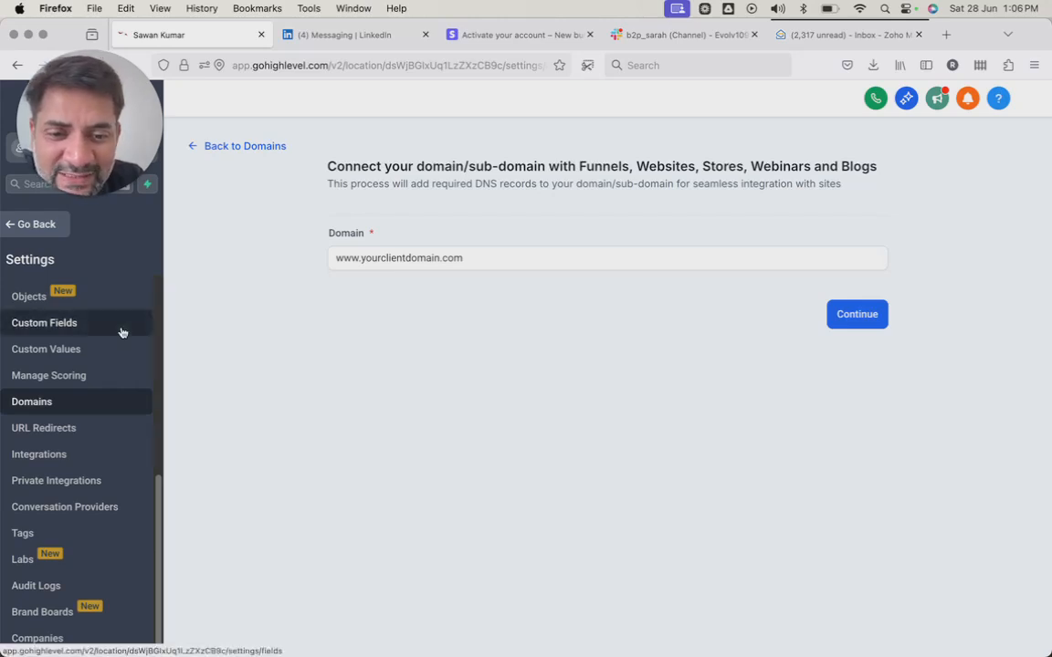
Open the Email Services settings and start adding an email service with Other as the SMTP provider.
scroll(84, 400, up, 3)
click(64, 358)
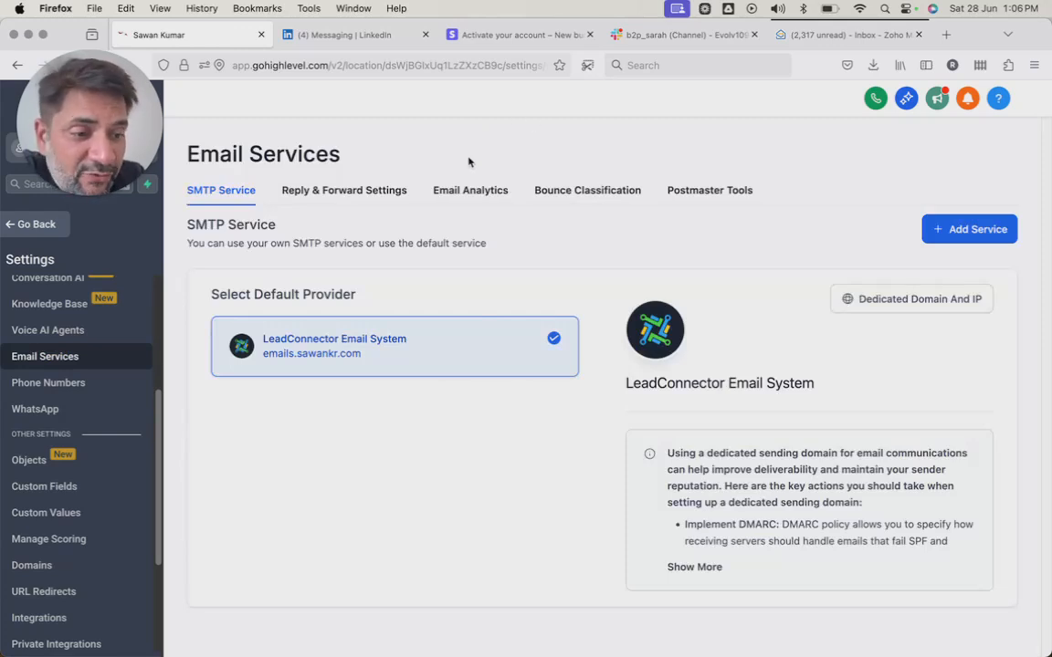
click(950, 233)
click(521, 428)
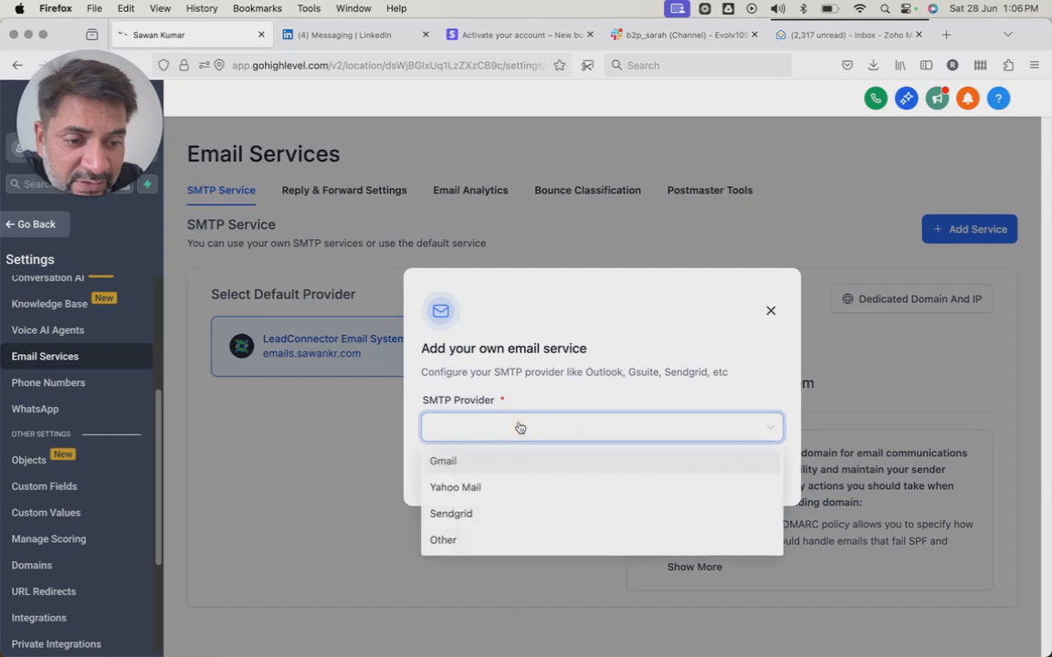
click(473, 541)
Examine the provider, server, port and login fields for the custom SMTP service, and cancel adding it.
click(511, 339)
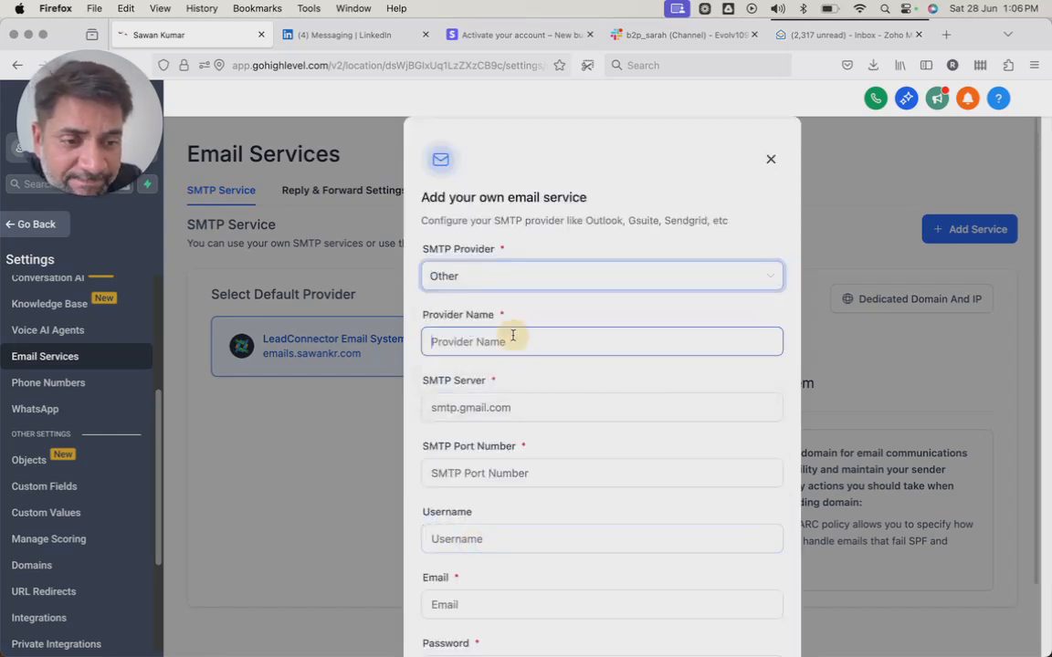
click(347, 509)
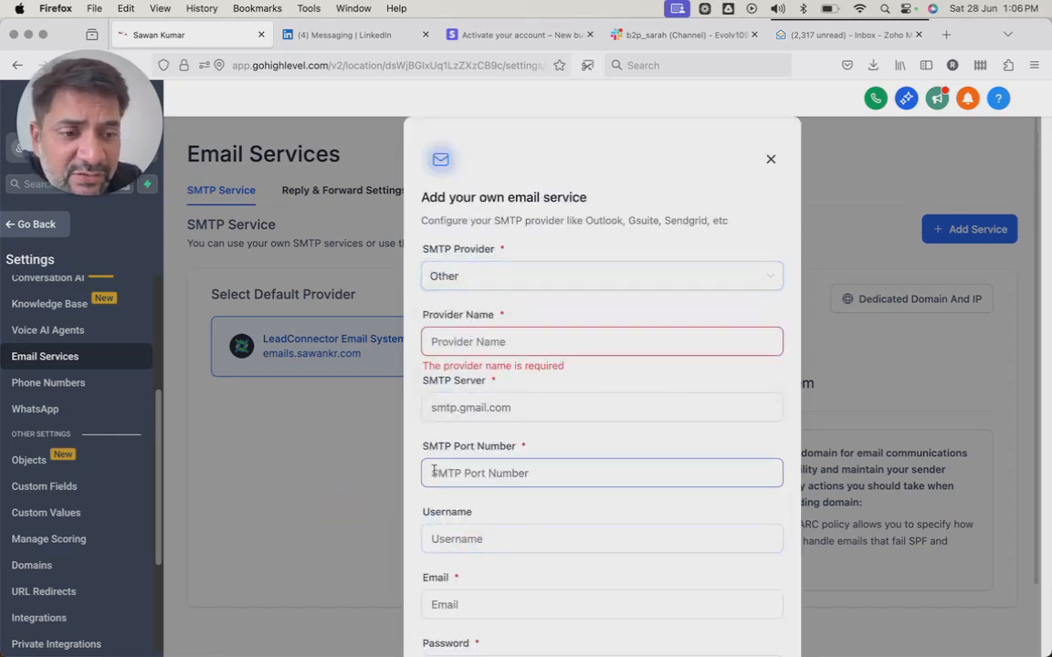
click(680, 38)
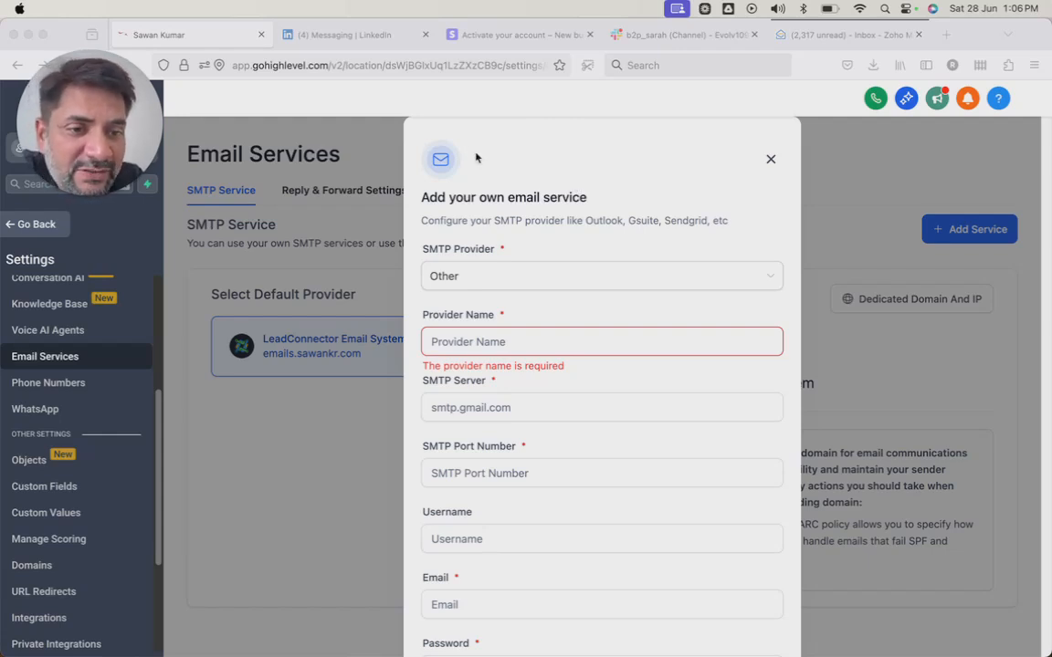
click(717, 260)
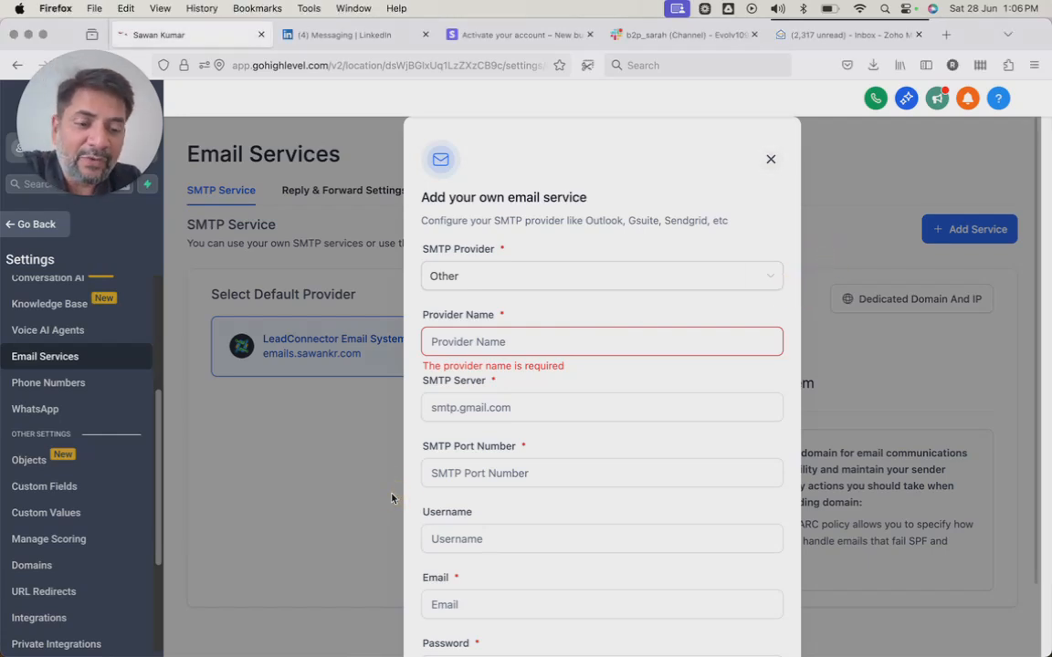
scroll(562, 516, down, 2)
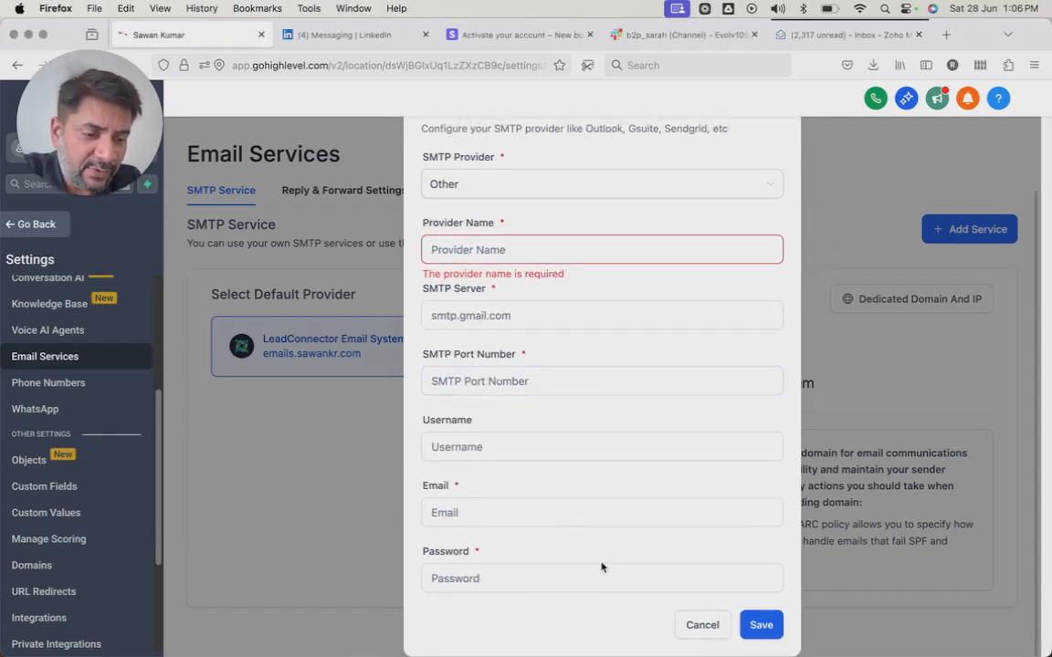
click(703, 625)
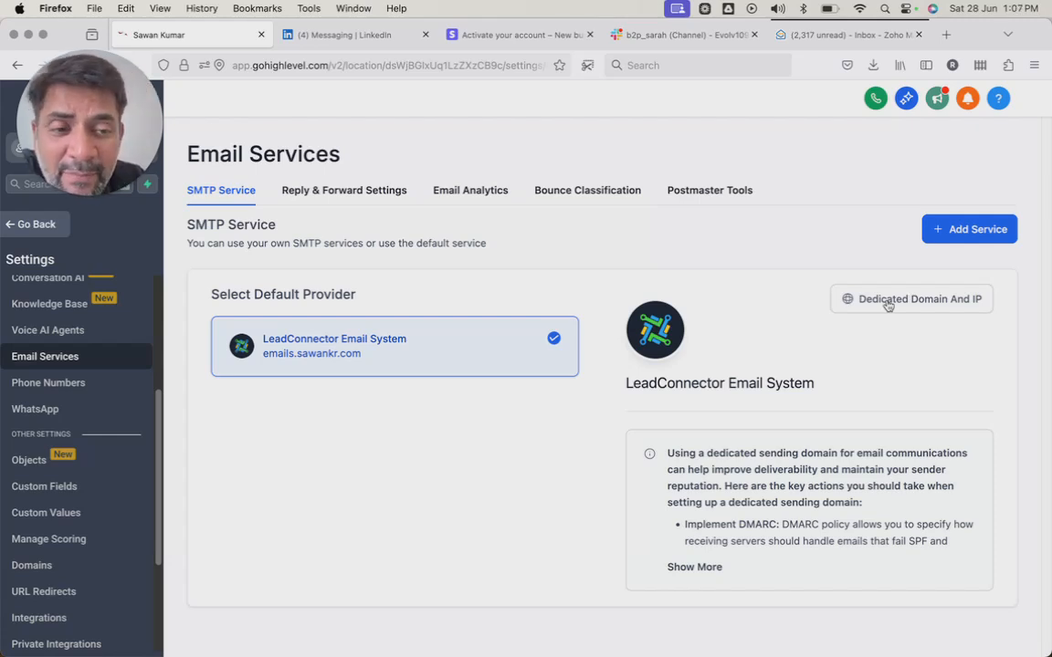
Open the dedicated domain and IP settings of the LeadConnector Email System and examine the form for adding a new sending domain.
click(888, 304)
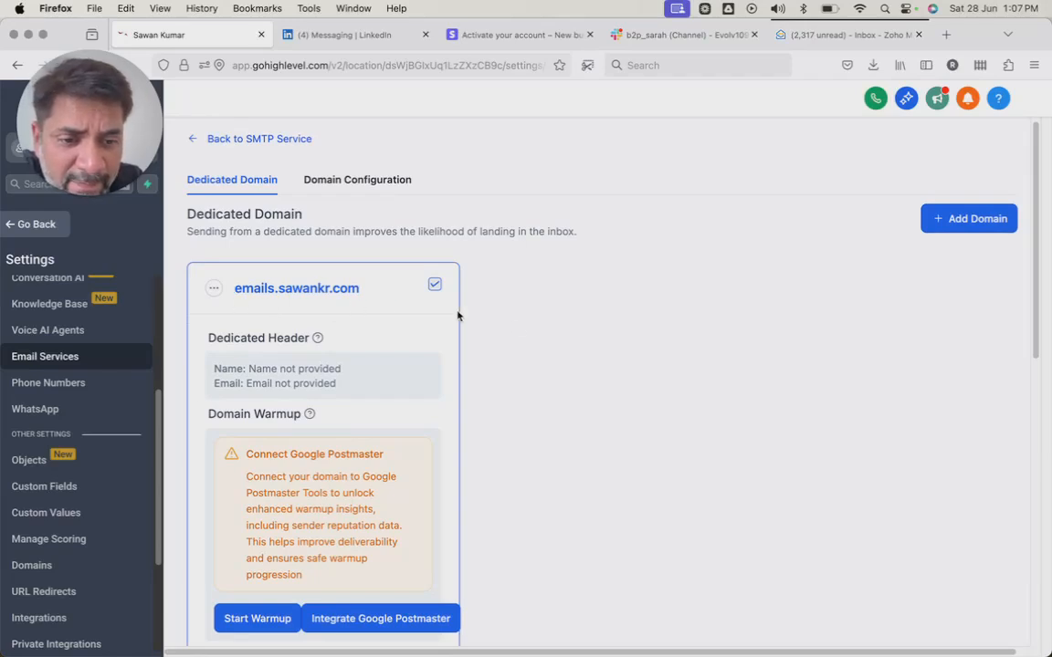
click(942, 230)
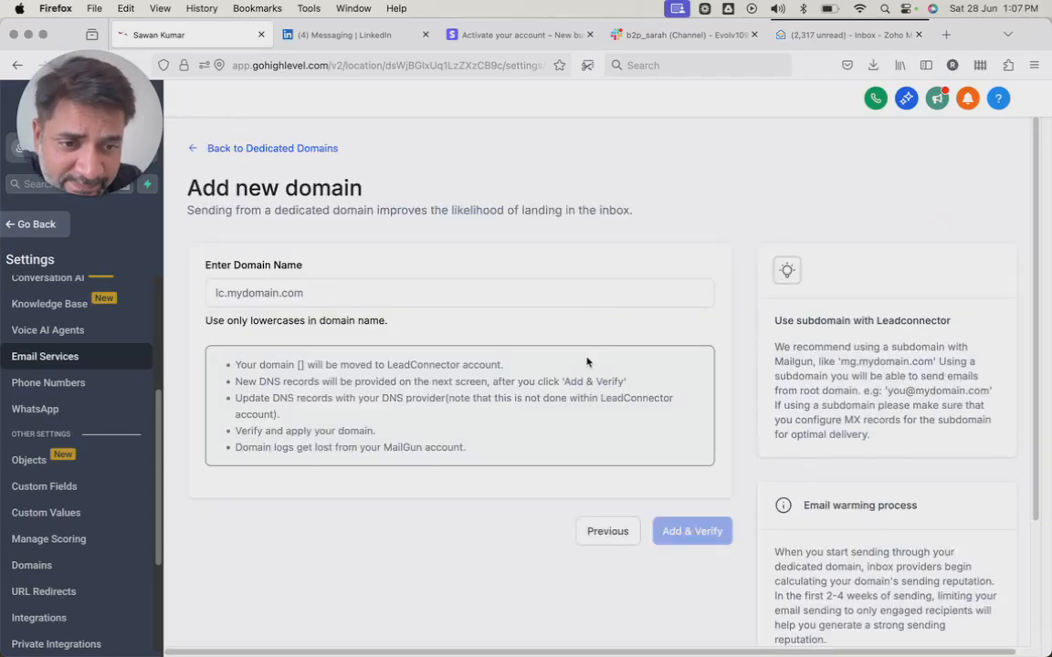
click(365, 299)
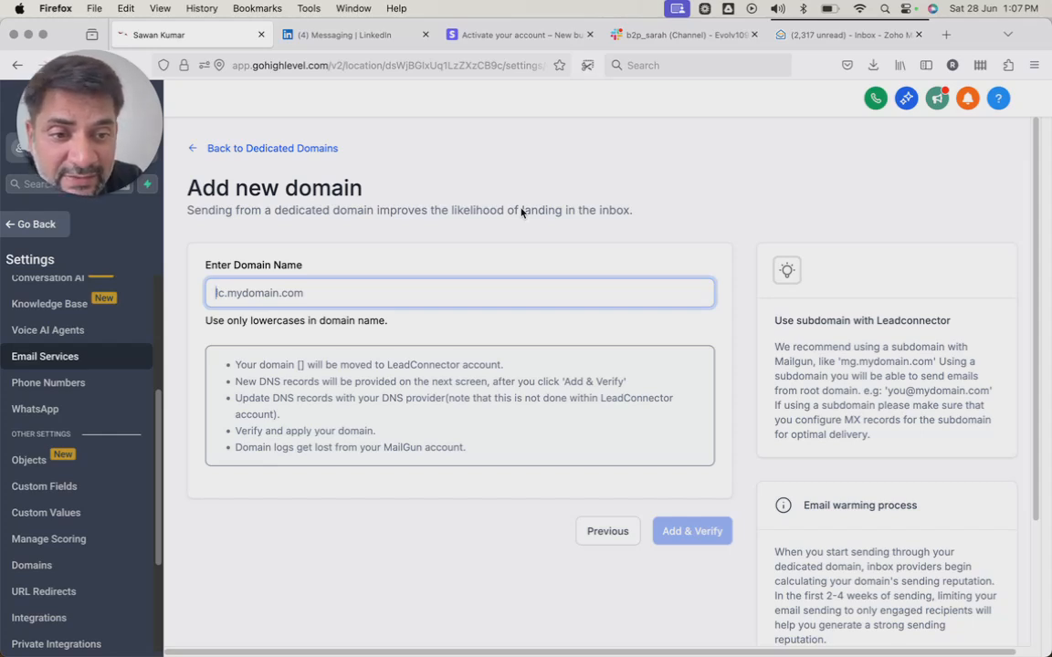
Return to Email Services and examine the forwarding address and BCC email fields in the reply and forward settings.
click(44, 330)
click(68, 356)
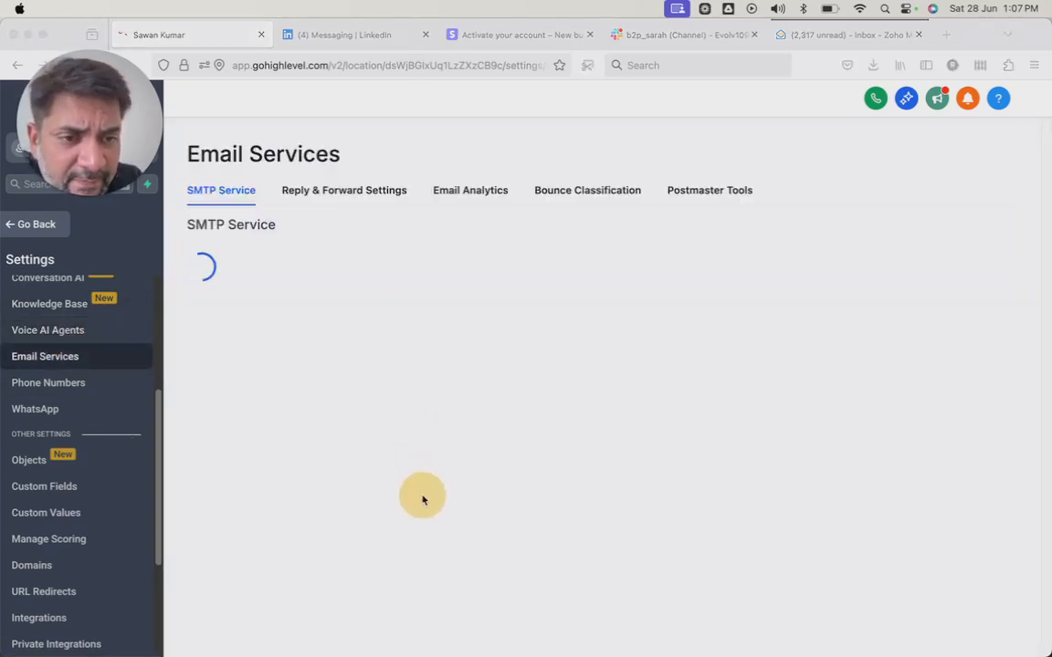
click(348, 195)
click(567, 279)
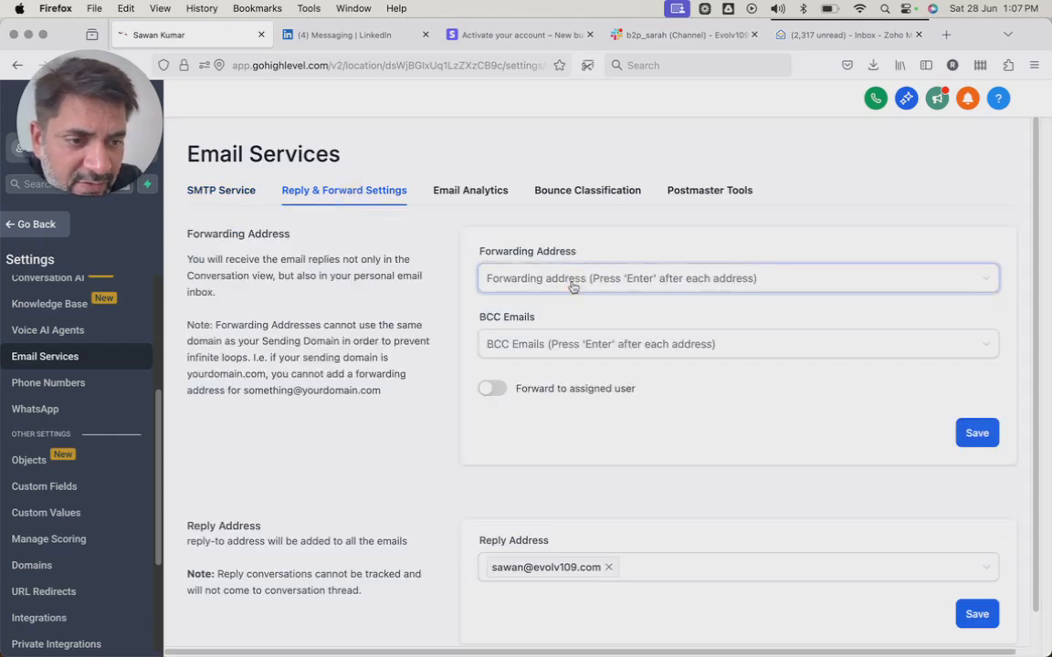
scroll(572, 287, down, 1)
click(552, 312)
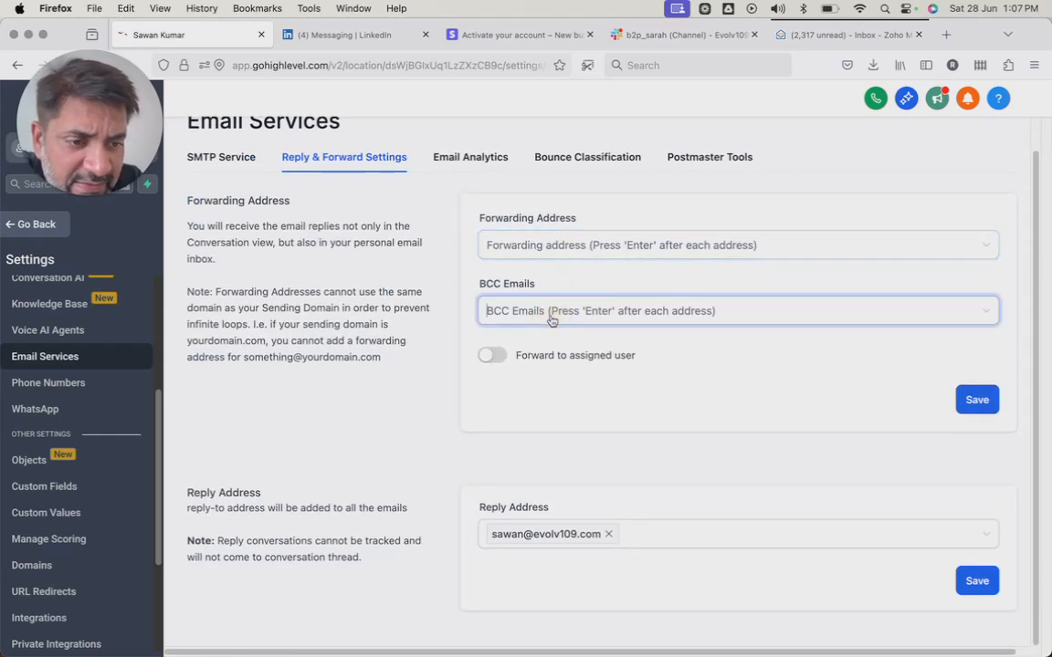
Revisit the SMTP Service overview and examine the reply address section of the reply and forward settings.
click(221, 157)
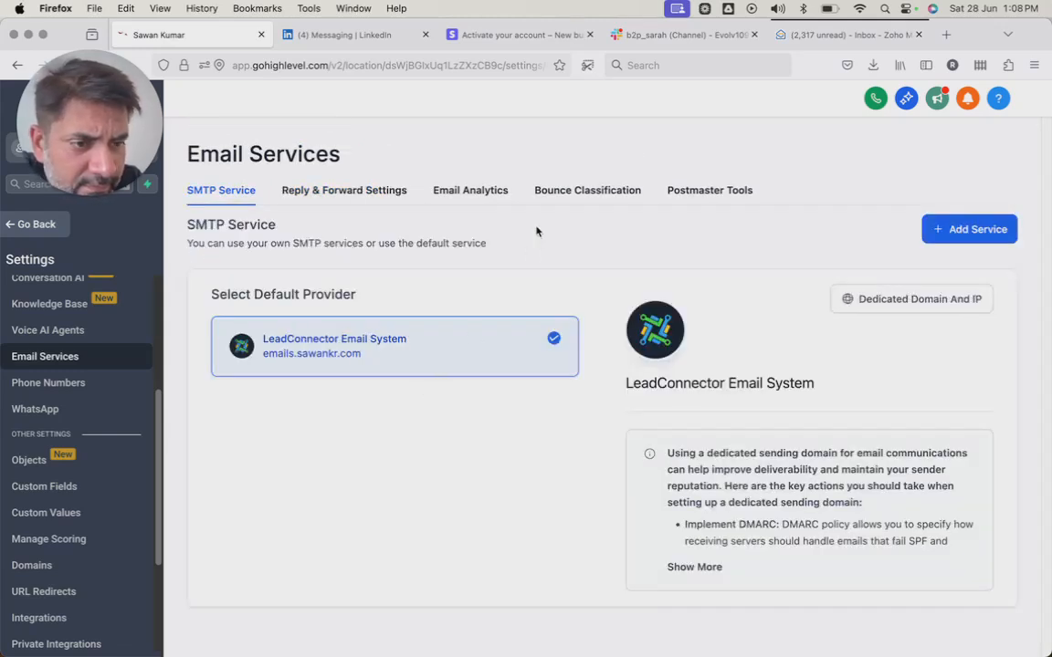
click(371, 189)
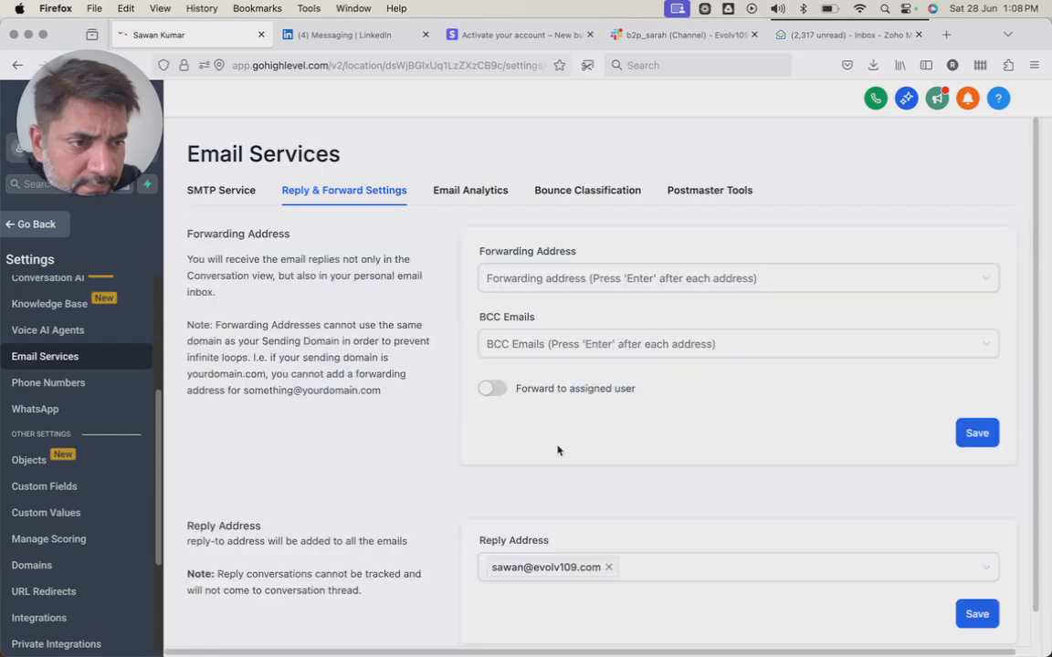
scroll(639, 319, down, 2)
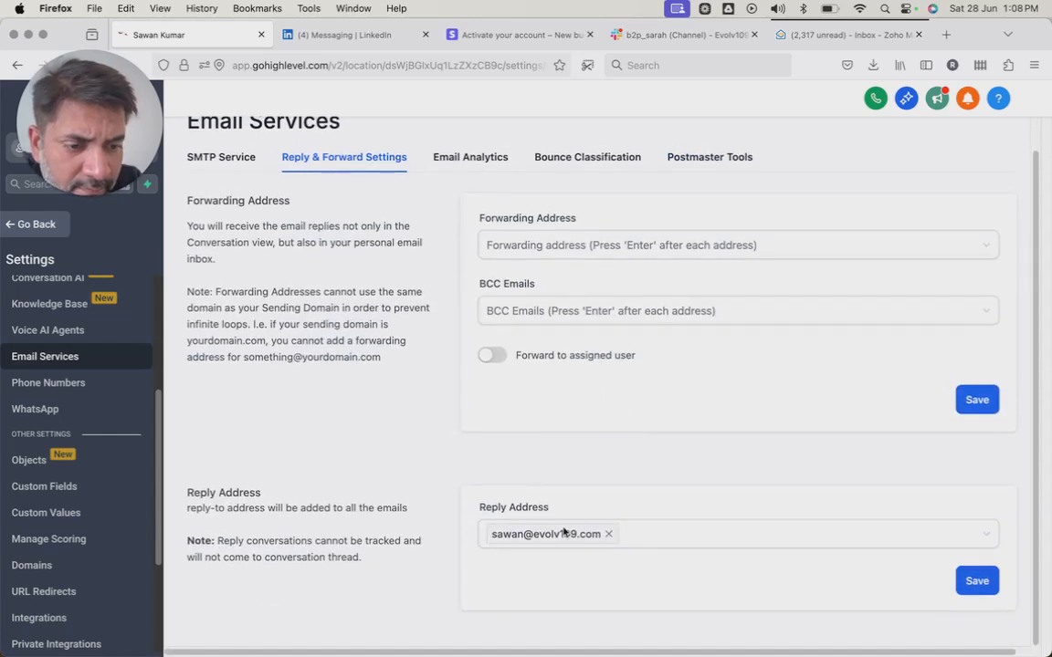
click(598, 254)
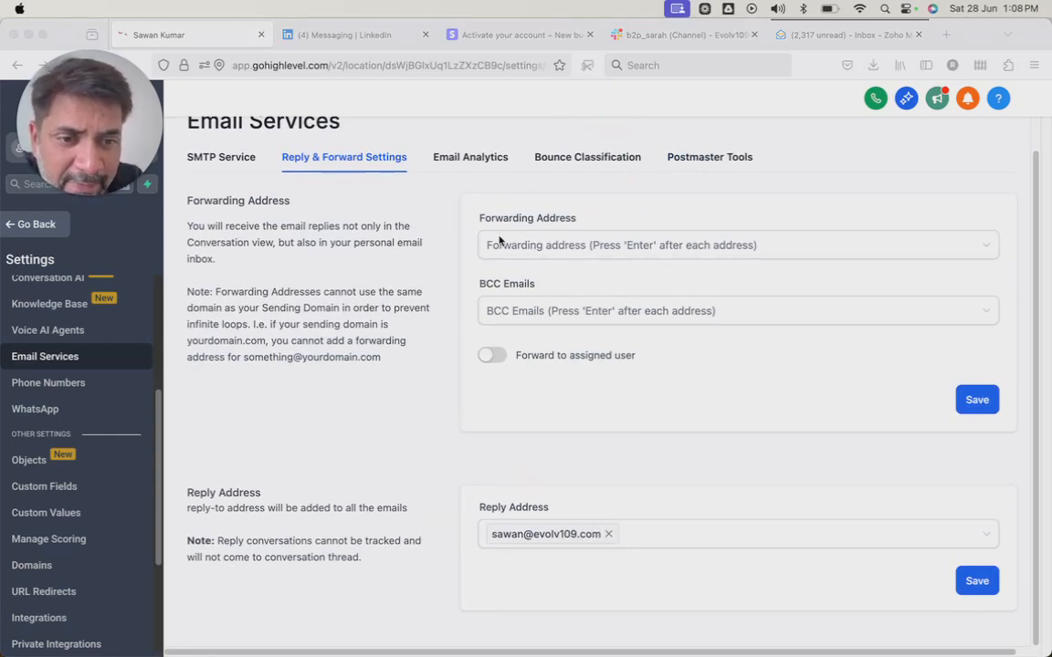
scroll(52, 432, up, 1)
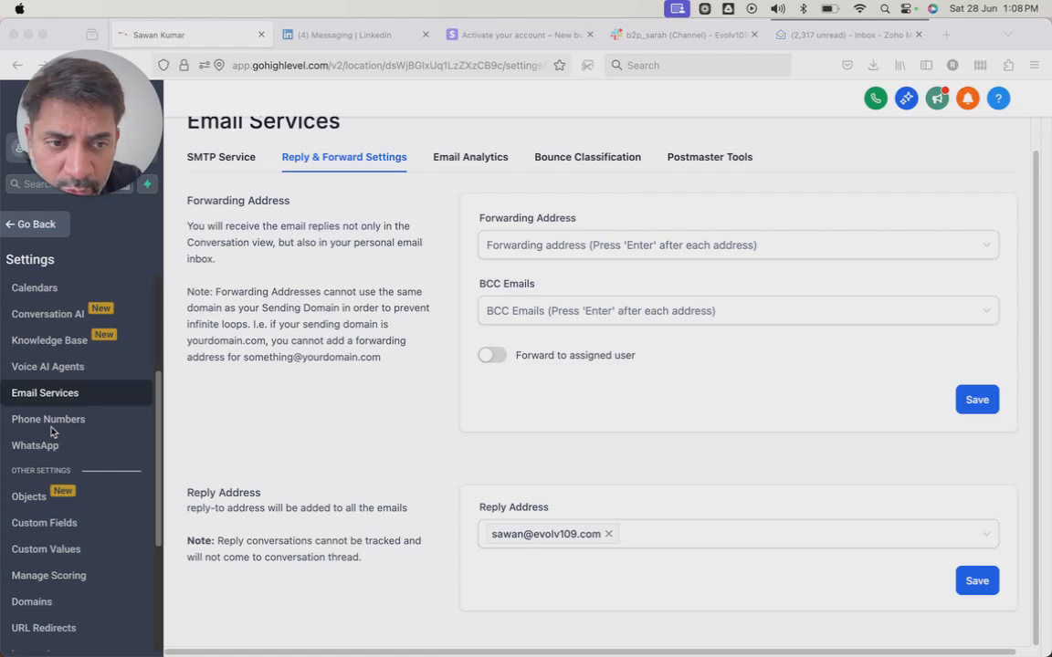
scroll(52, 432, up, 4)
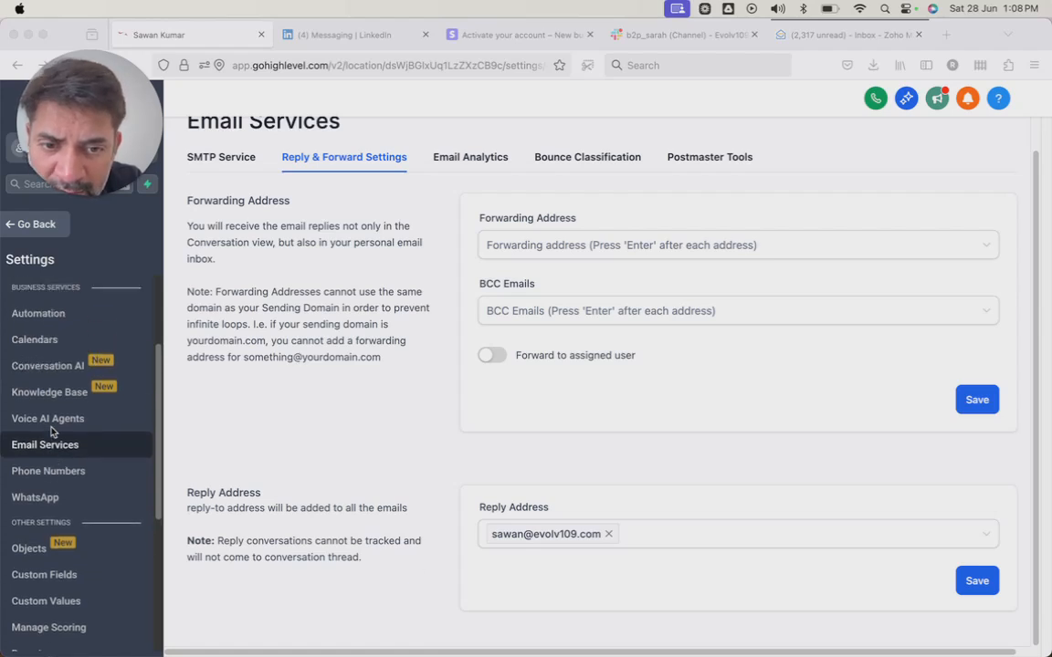
scroll(52, 432, up, 1)
scroll(52, 432, down, 2)
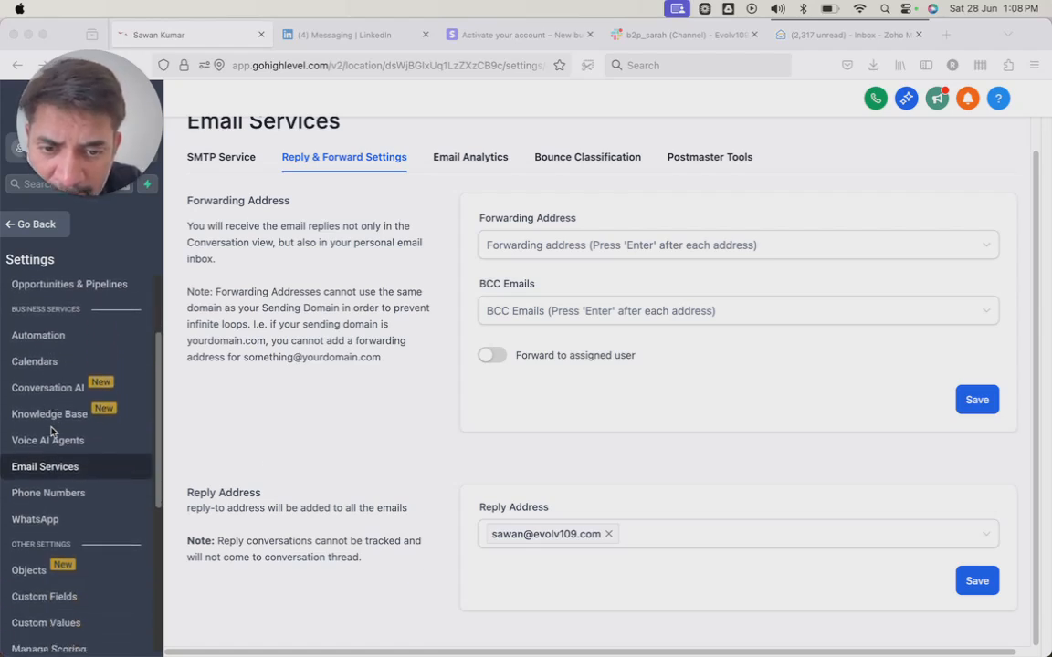
right_click(50, 432)
key(Escape)
Open the Phone Numbers settings and examine the list of managed numbers.
scroll(50, 433, down, 2)
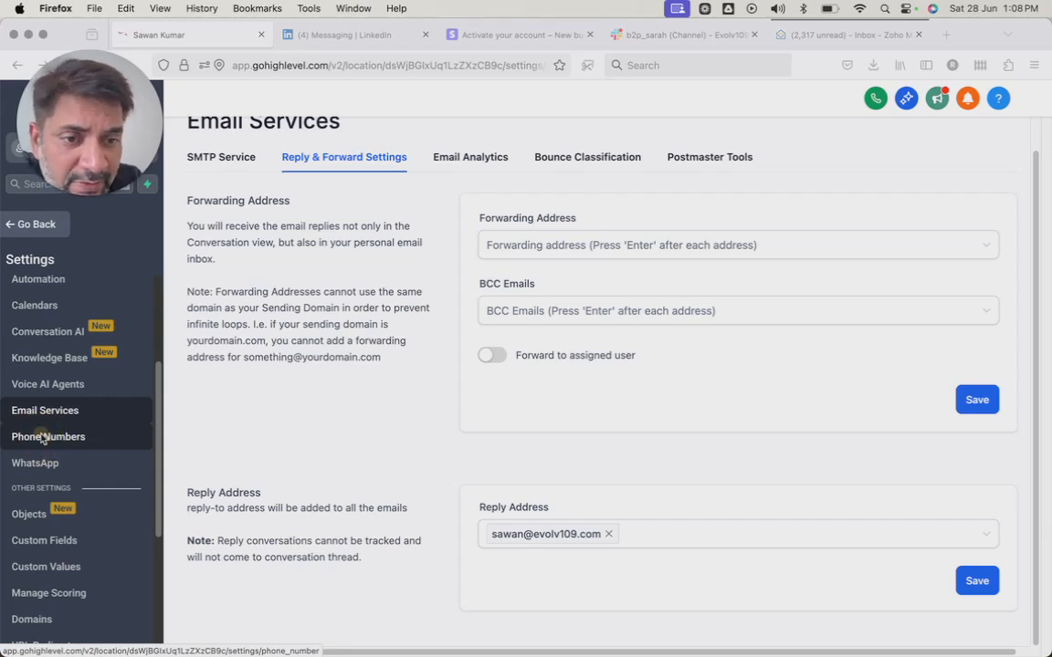
click(41, 438)
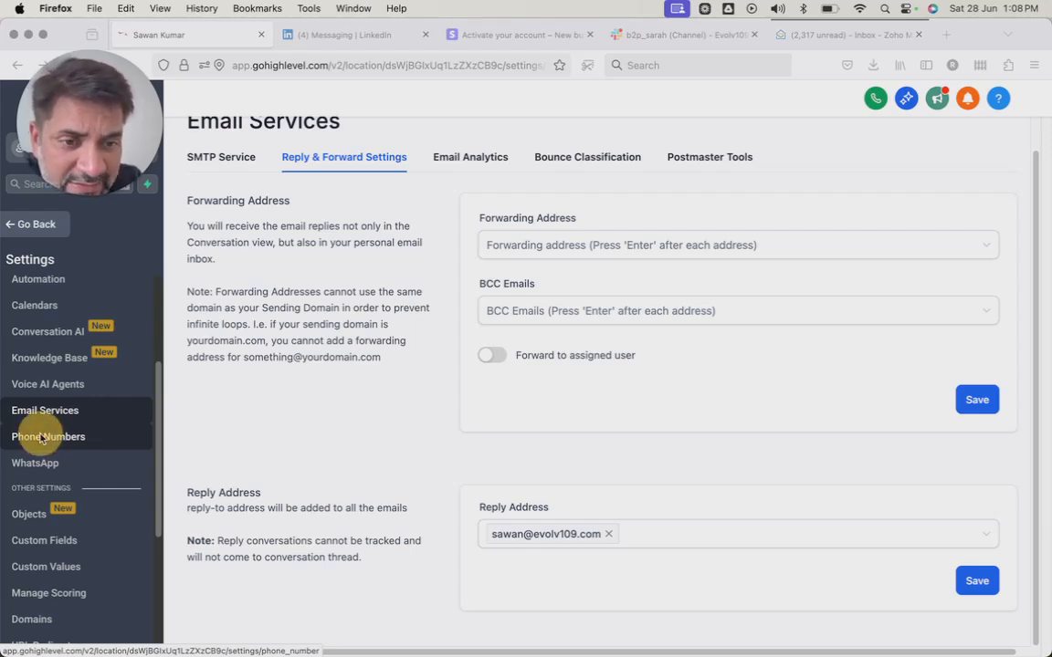
click(445, 254)
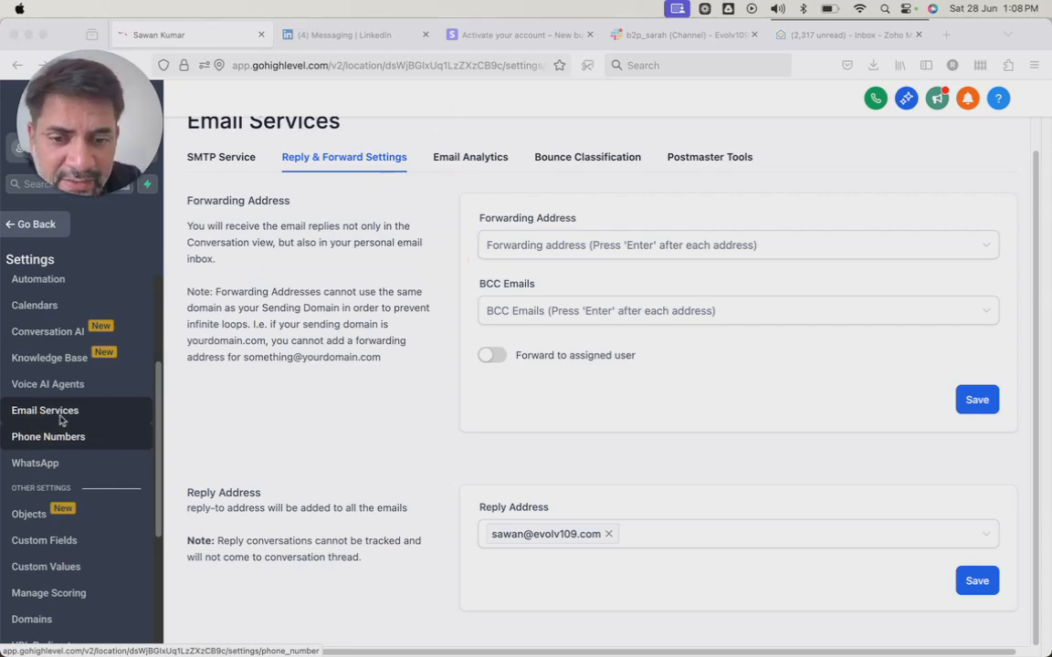
click(52, 443)
click(52, 443)
click(53, 412)
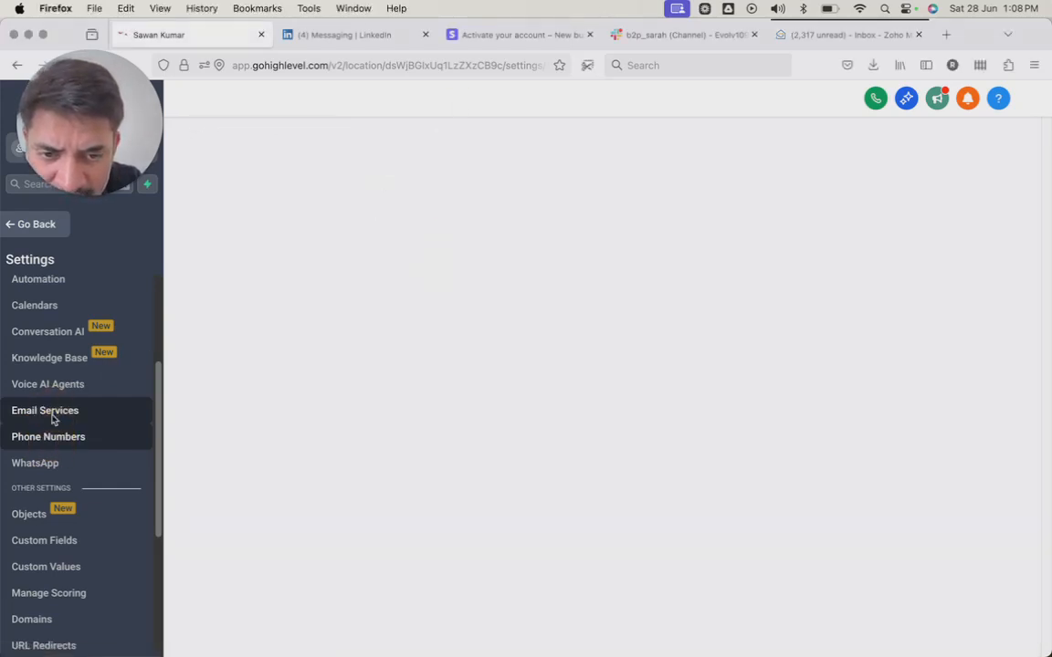
click(48, 439)
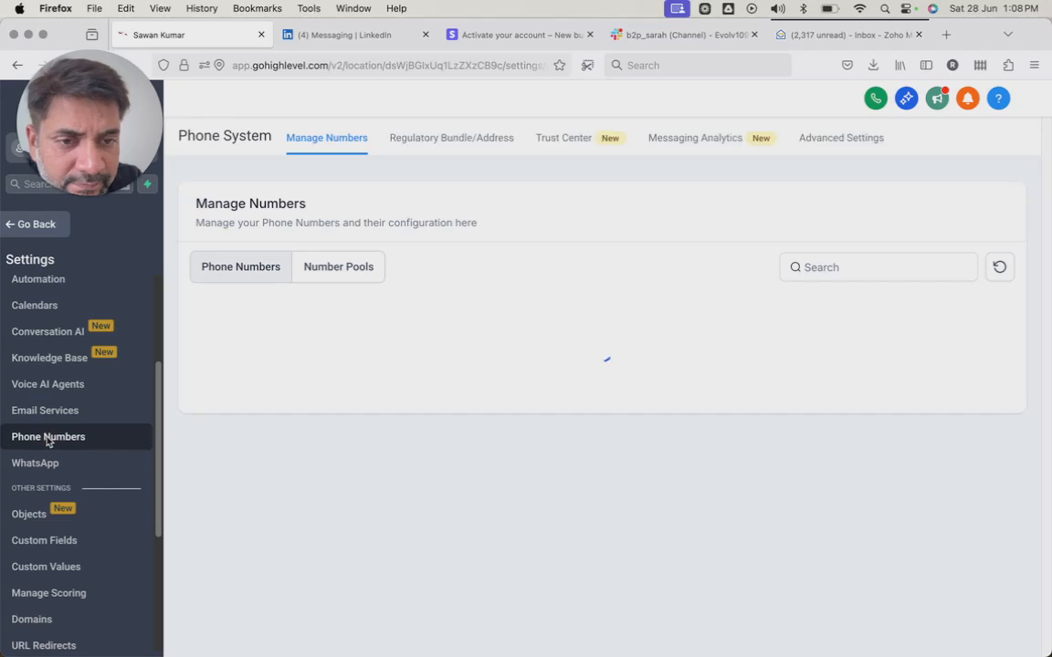
drag(537, 308, 536, 498)
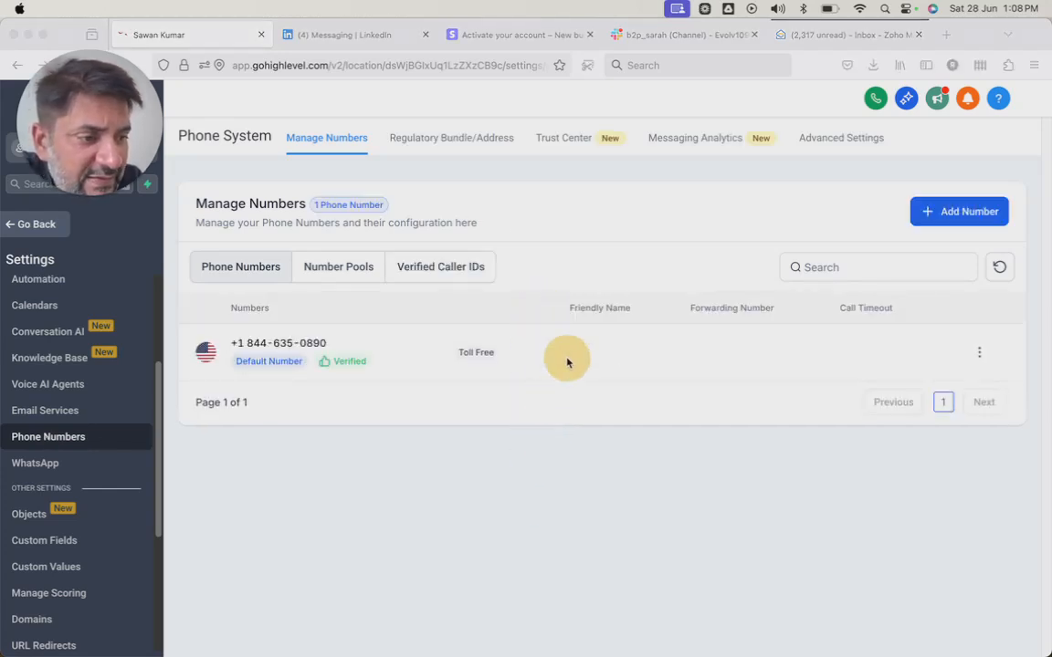
Examine the phone system's advanced settings, including SMS provider, messaging limit, voicemail and missed call textback, voice calls and number intelligence.
click(835, 142)
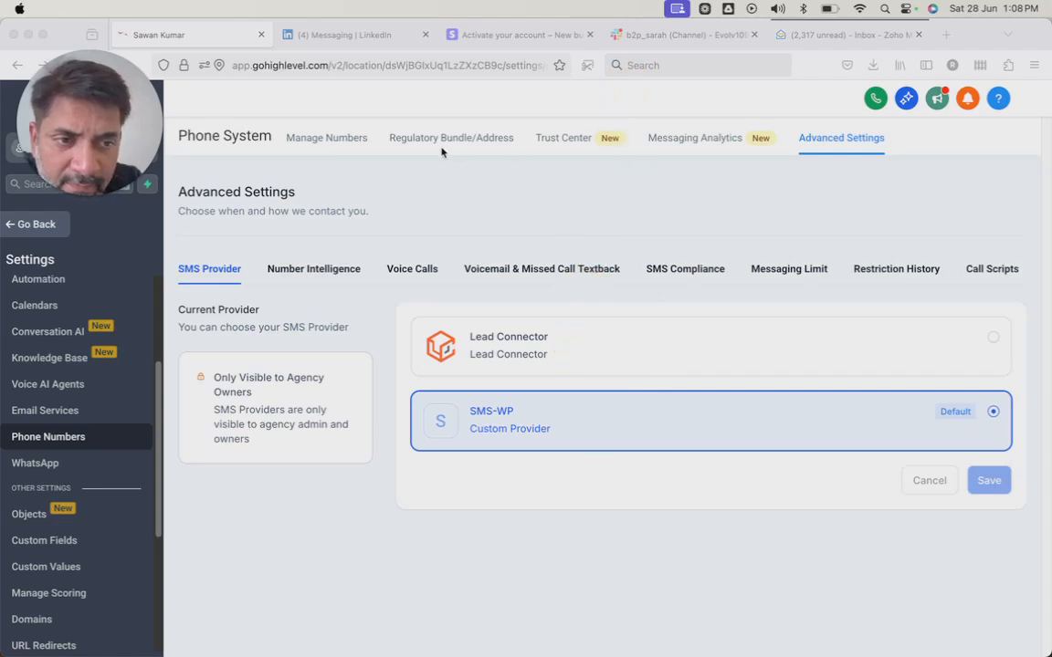
click(359, 146)
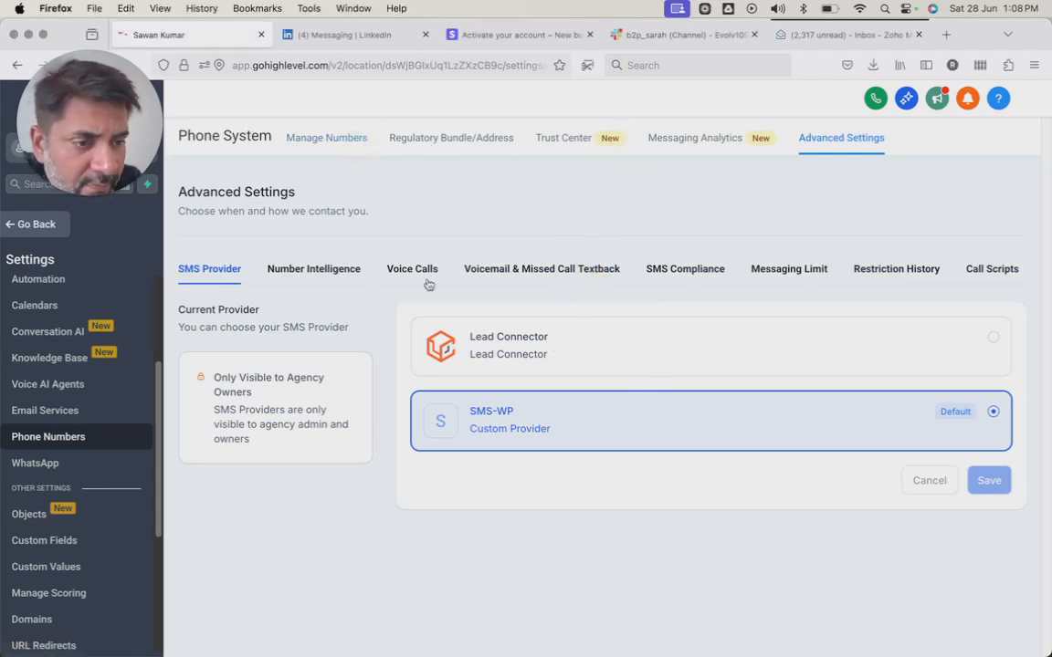
click(789, 279)
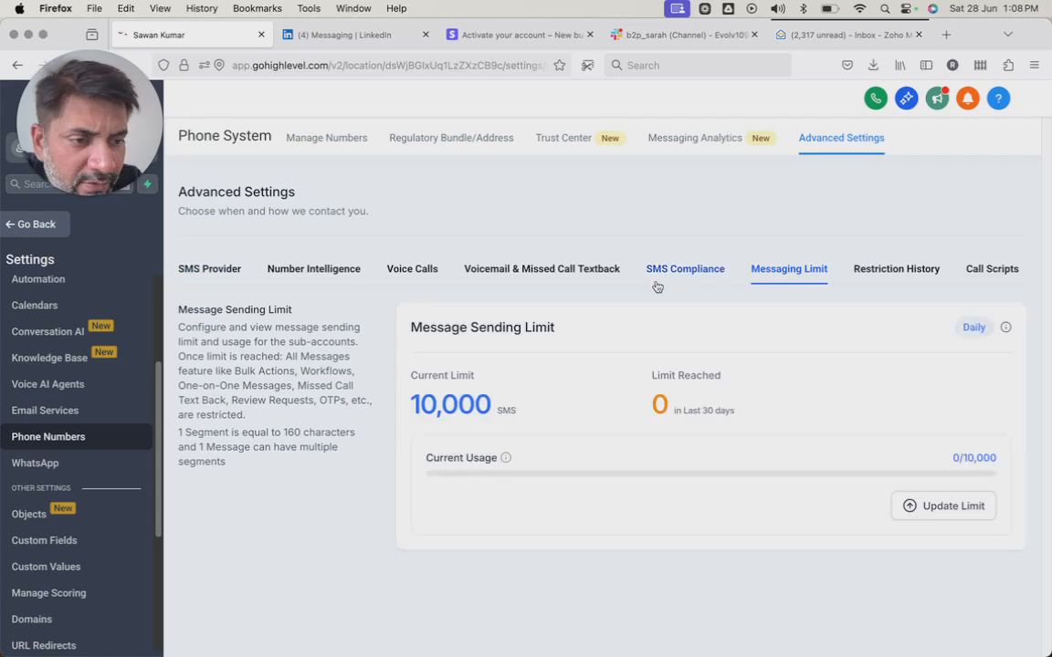
click(554, 274)
click(414, 263)
click(320, 270)
click(212, 270)
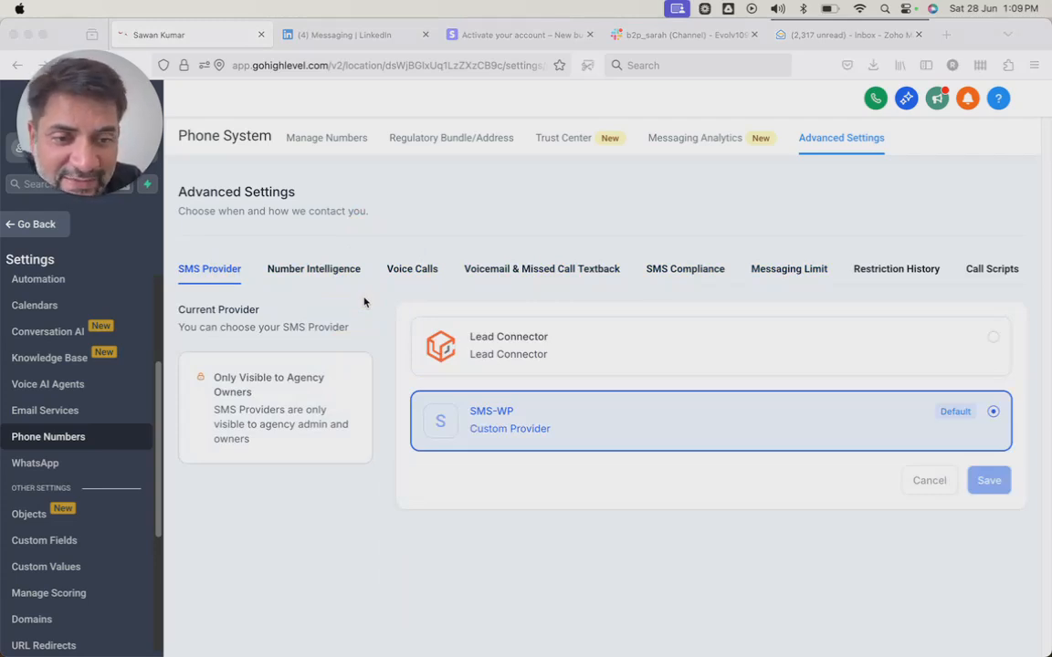
Leave the phone settings, reopen the sub-account settings and view the Business Profile page.
click(38, 228)
click(26, 229)
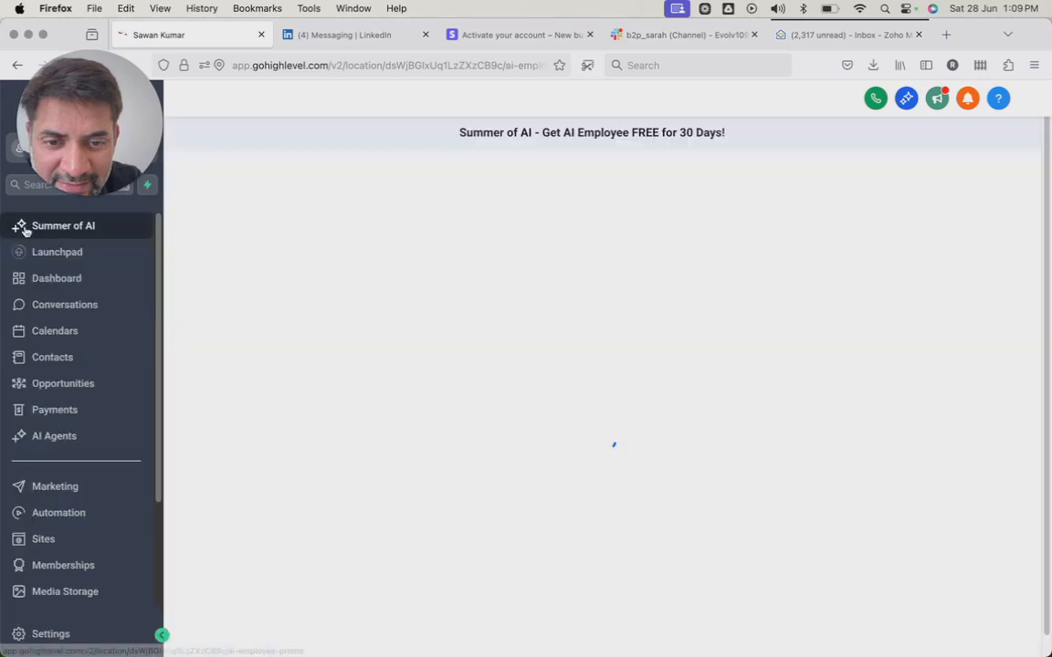
scroll(60, 402, down, 3)
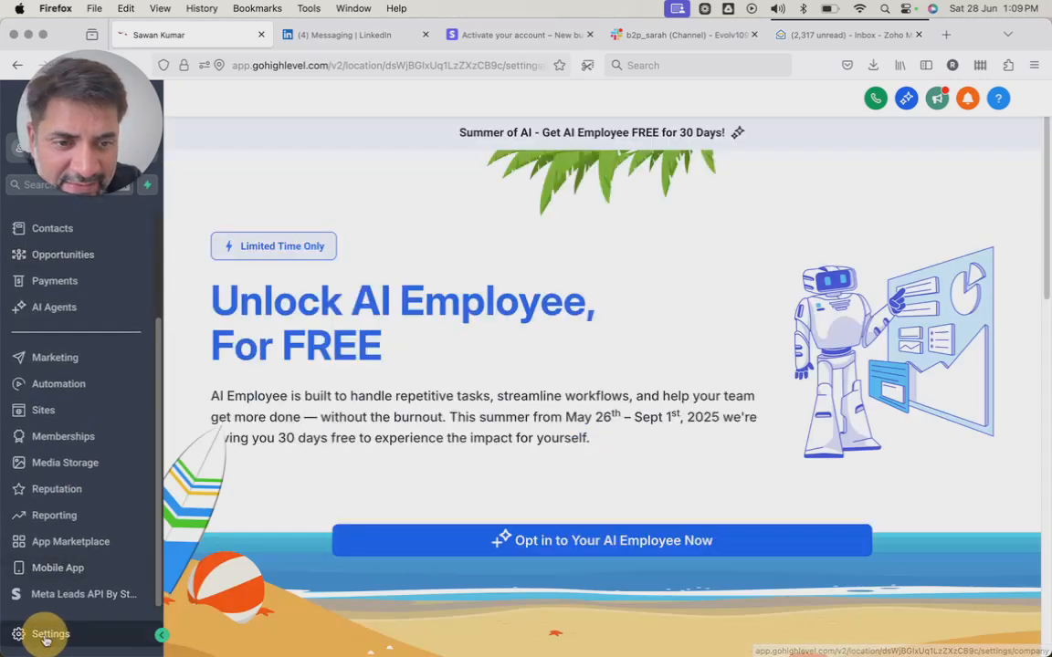
click(39, 634)
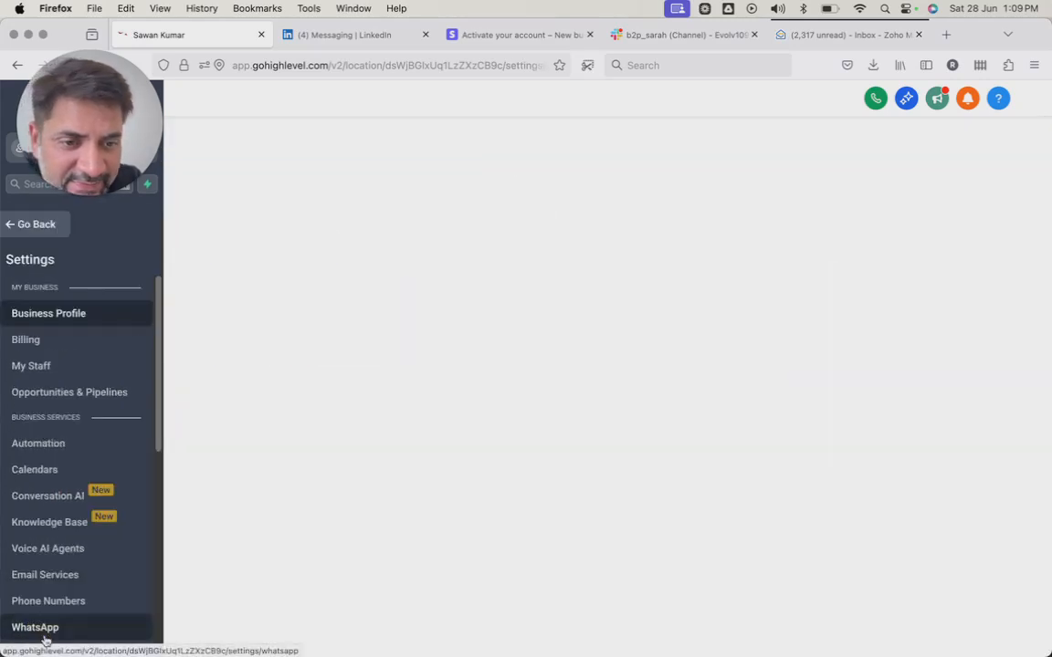
click(70, 316)
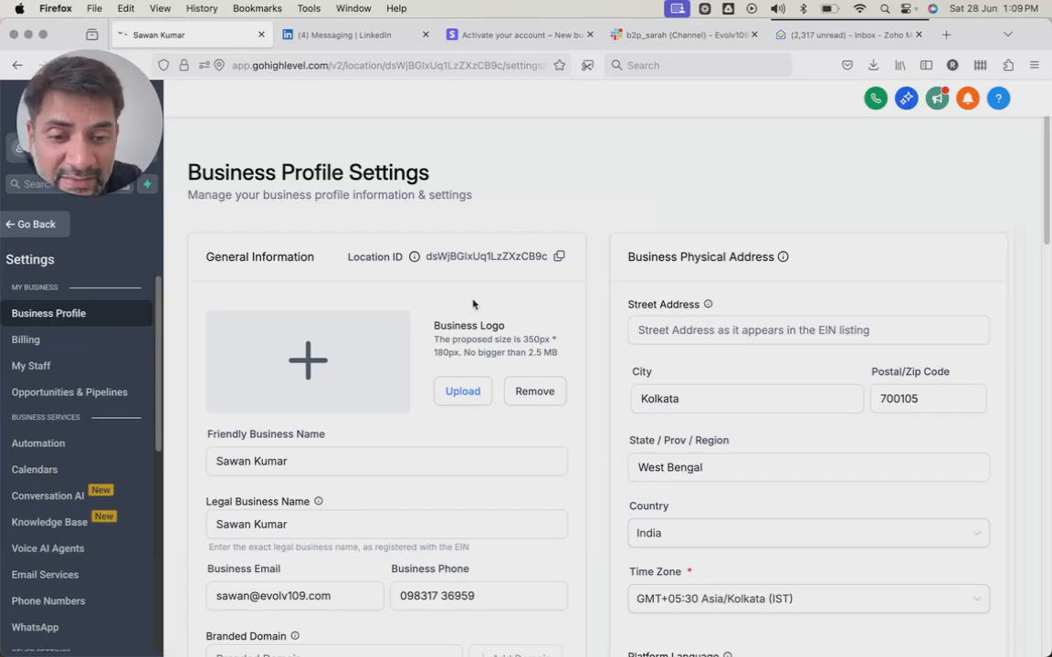
click(466, 121)
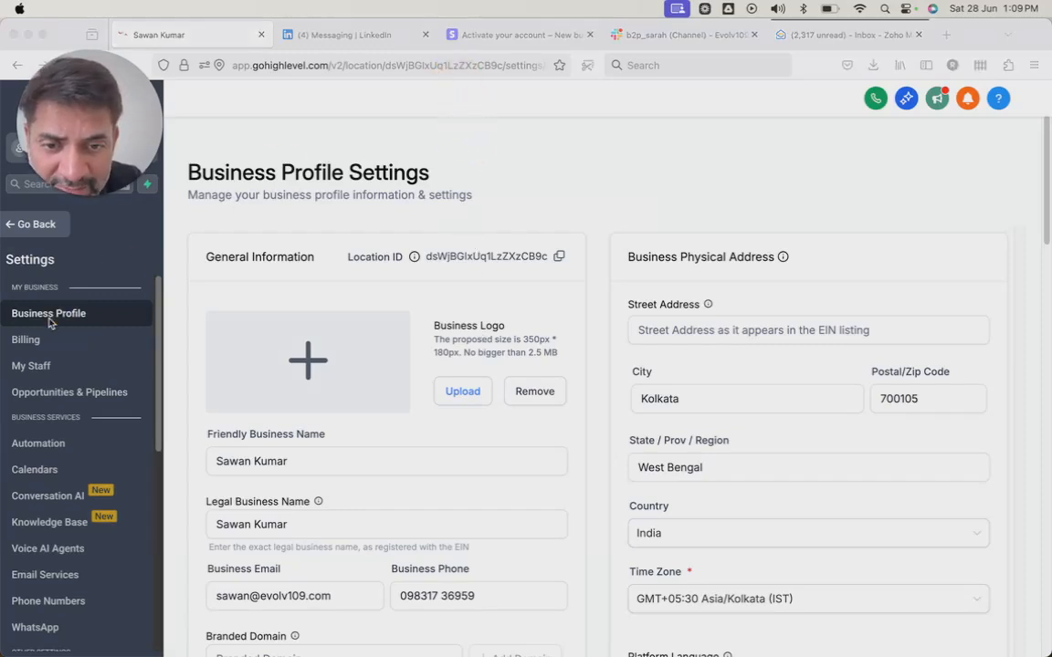
Open the first staff member under My Staff for editing and examine their calendar configuration and user info.
click(30, 368)
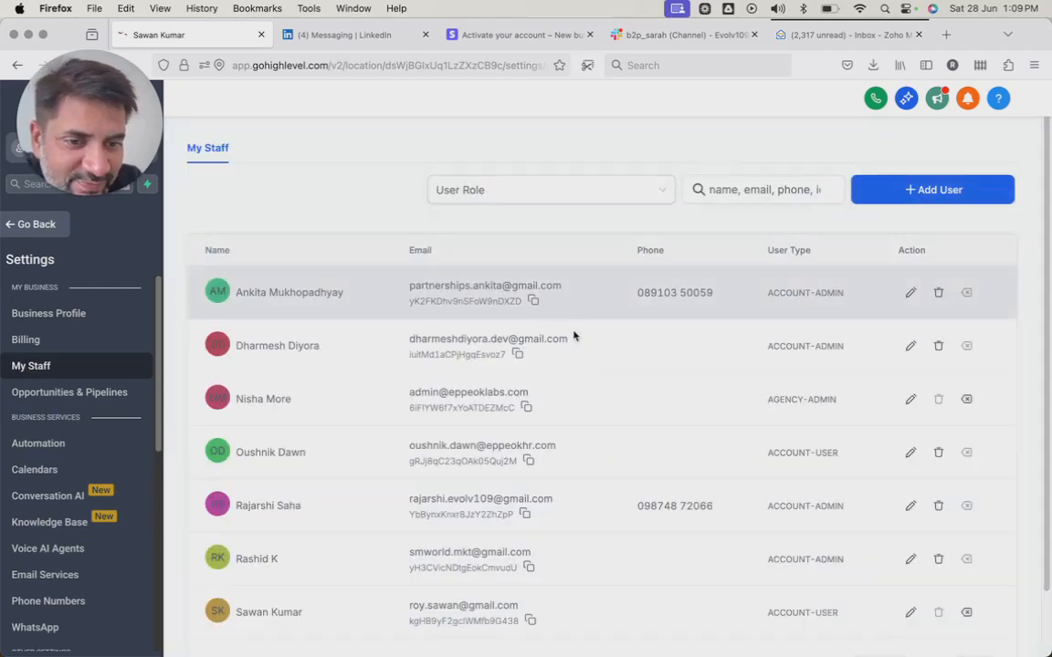
click(910, 296)
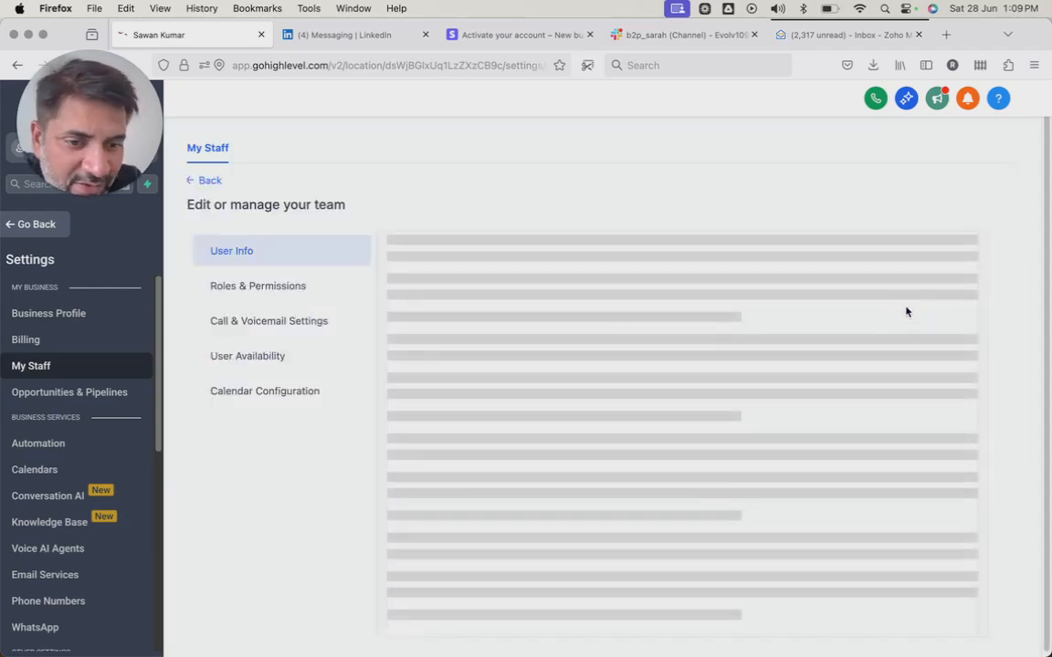
click(277, 393)
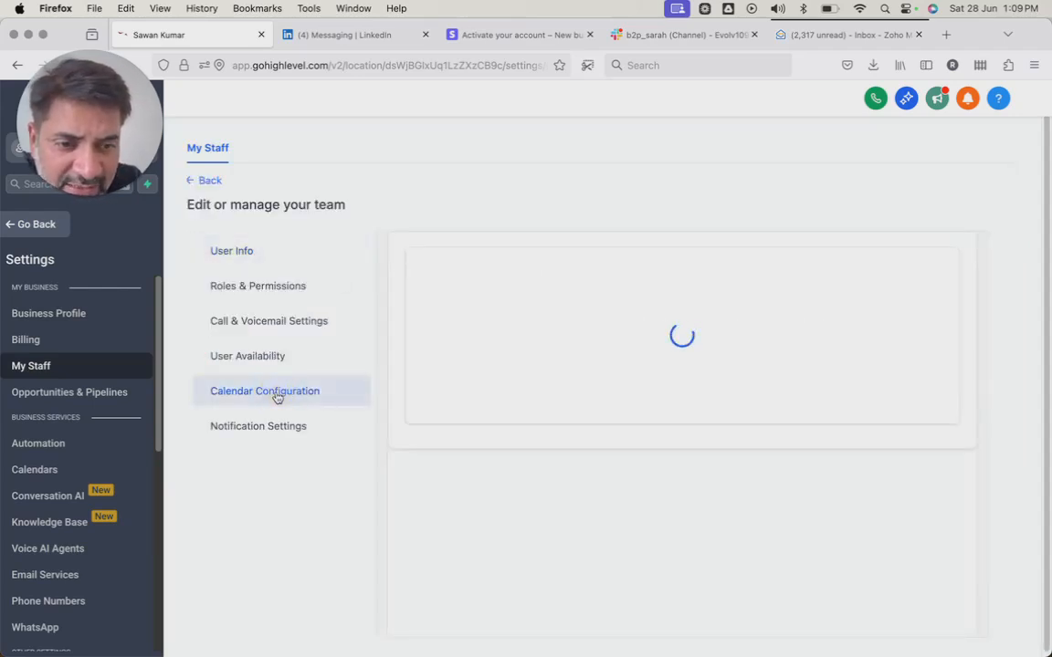
click(230, 249)
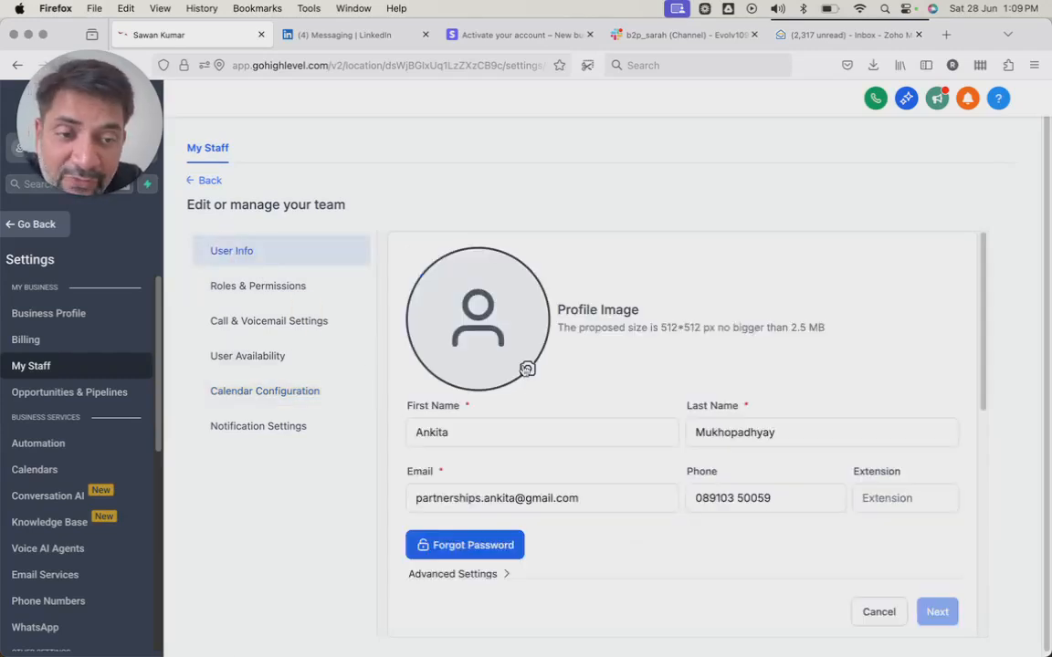
click(450, 430)
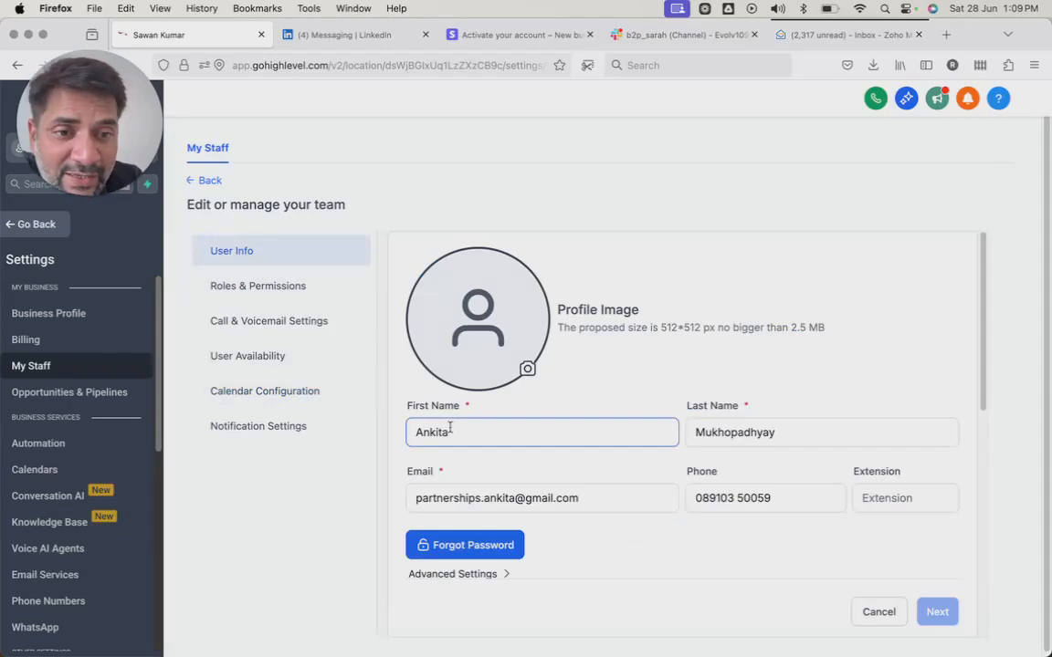
key(ctrl+Right)
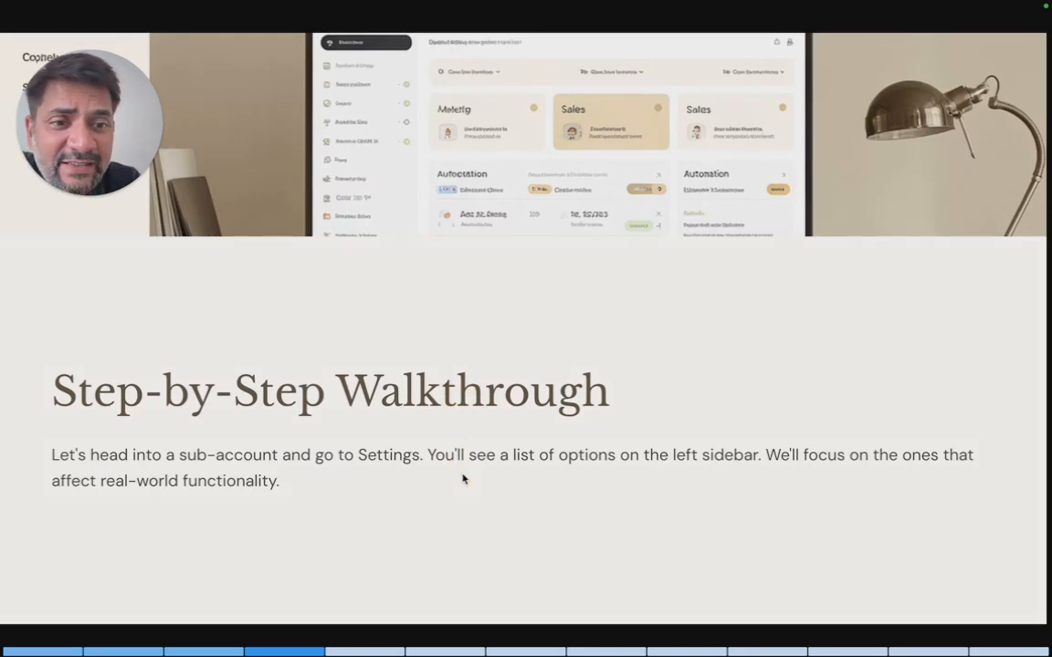
key(Right)
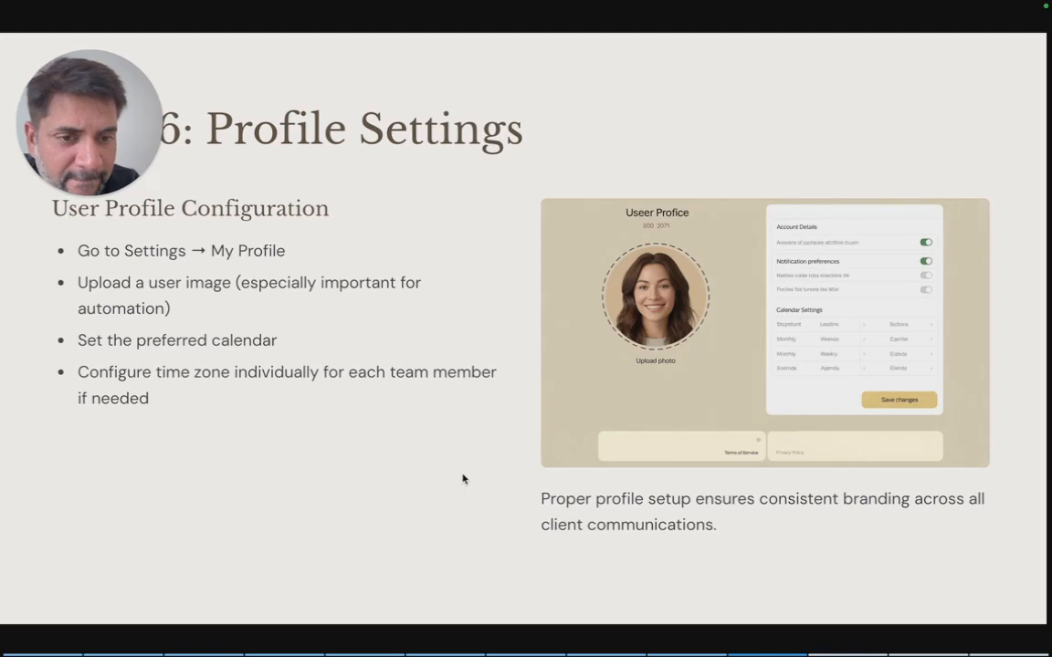
key(Right)
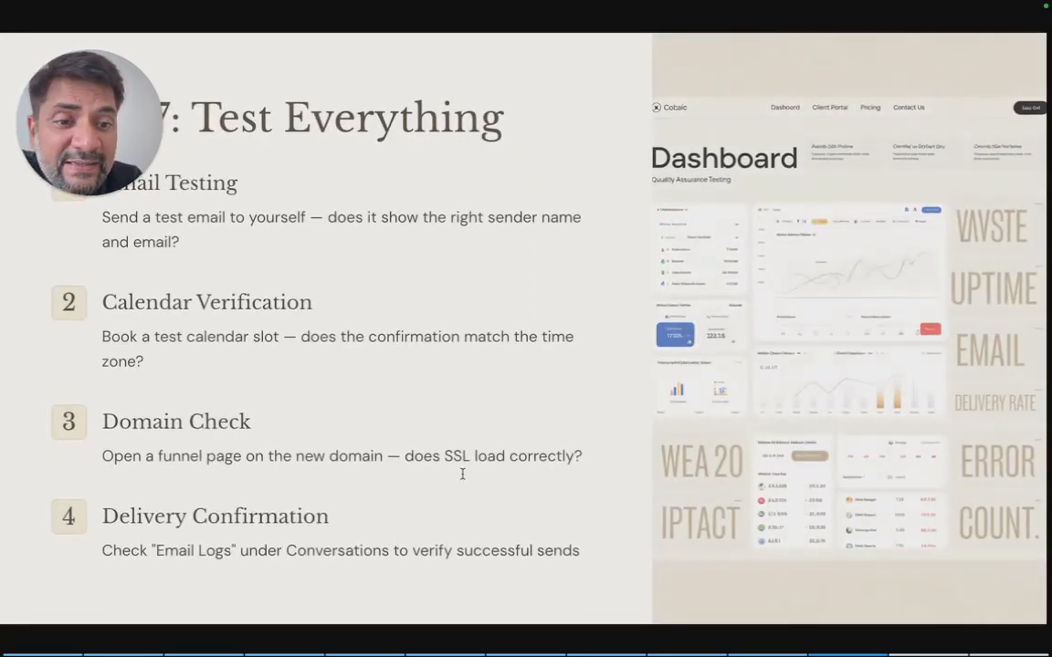